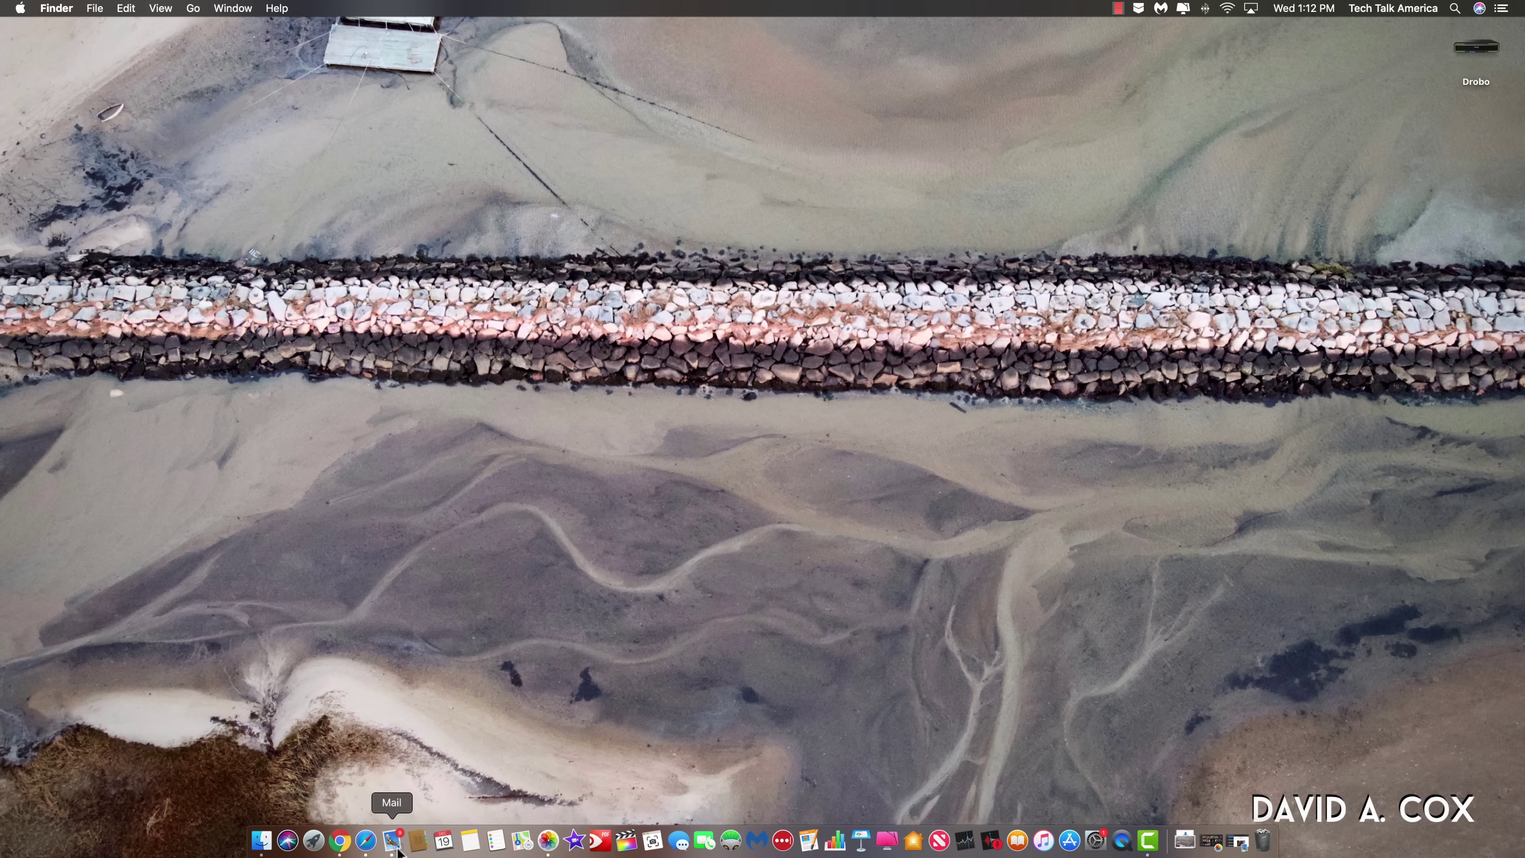
Launch Mail from the Dock and browse the iCloud Inbox's 22 messages.
click(391, 841)
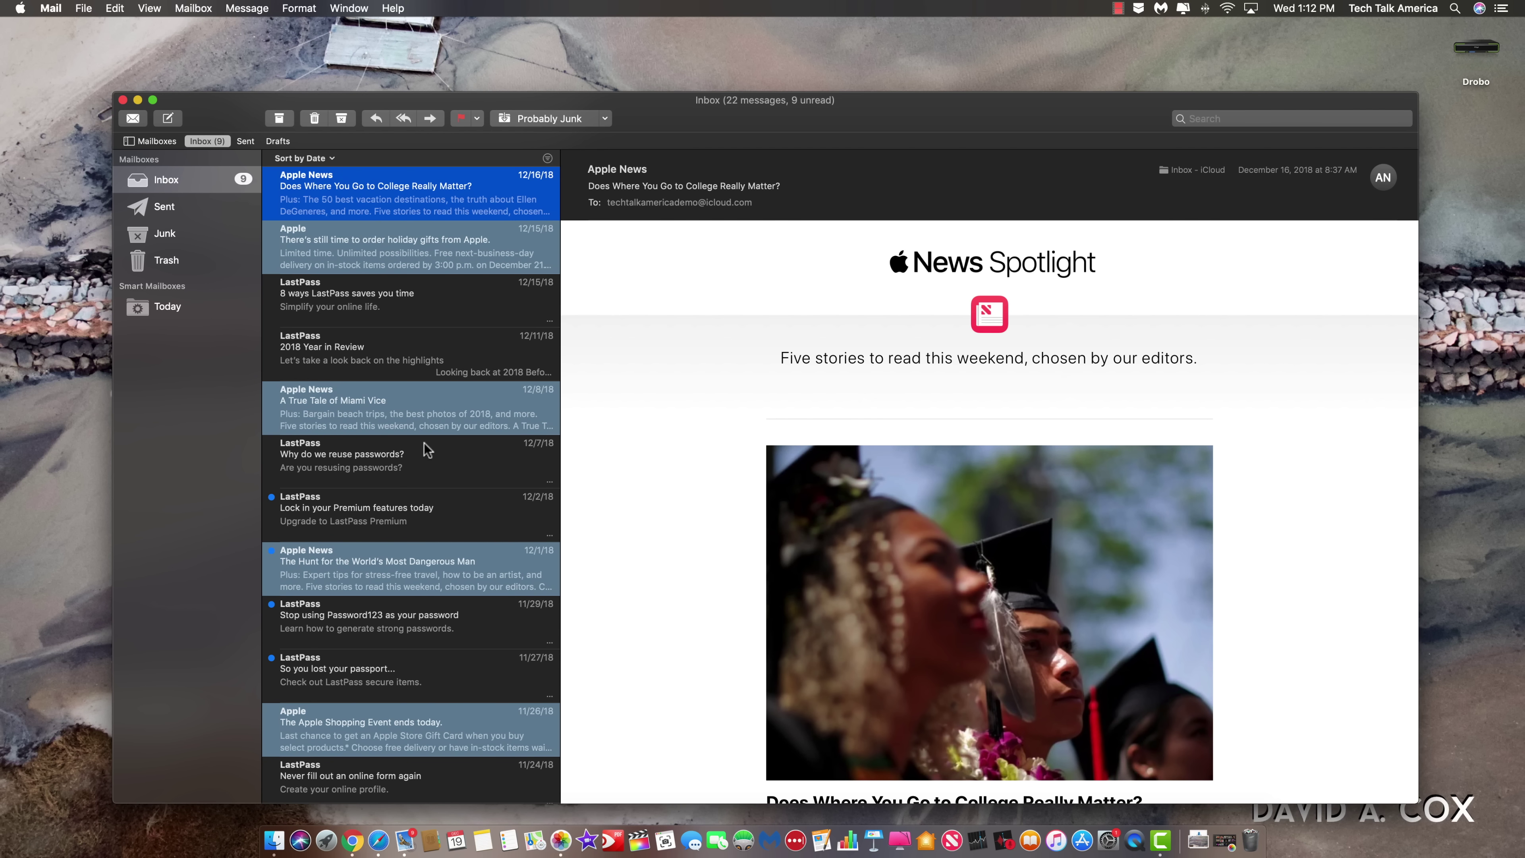
scroll(427, 449, down, 5)
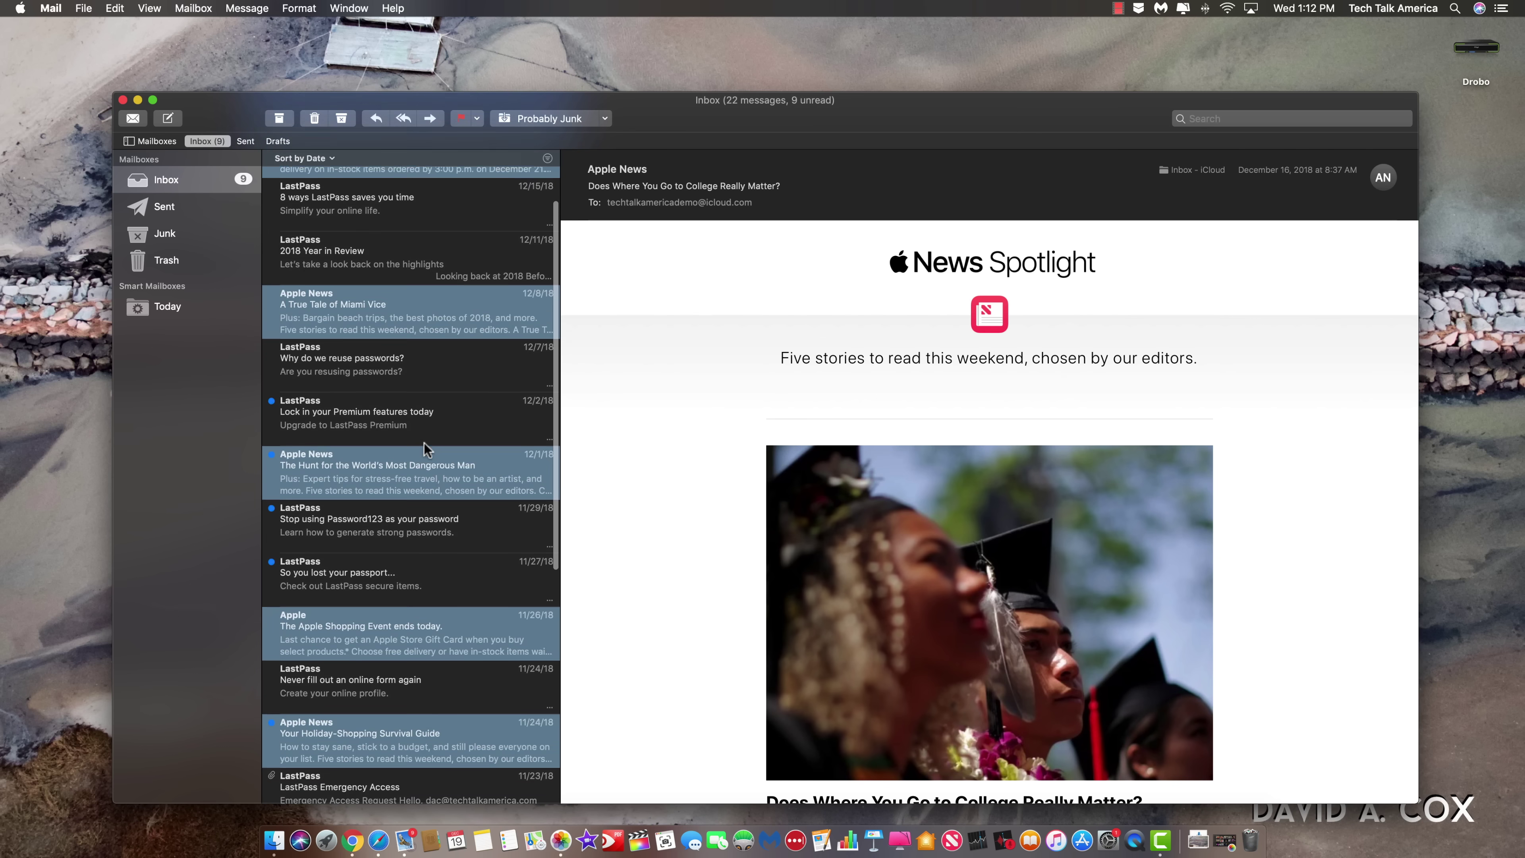
scroll(425, 448, up, 5)
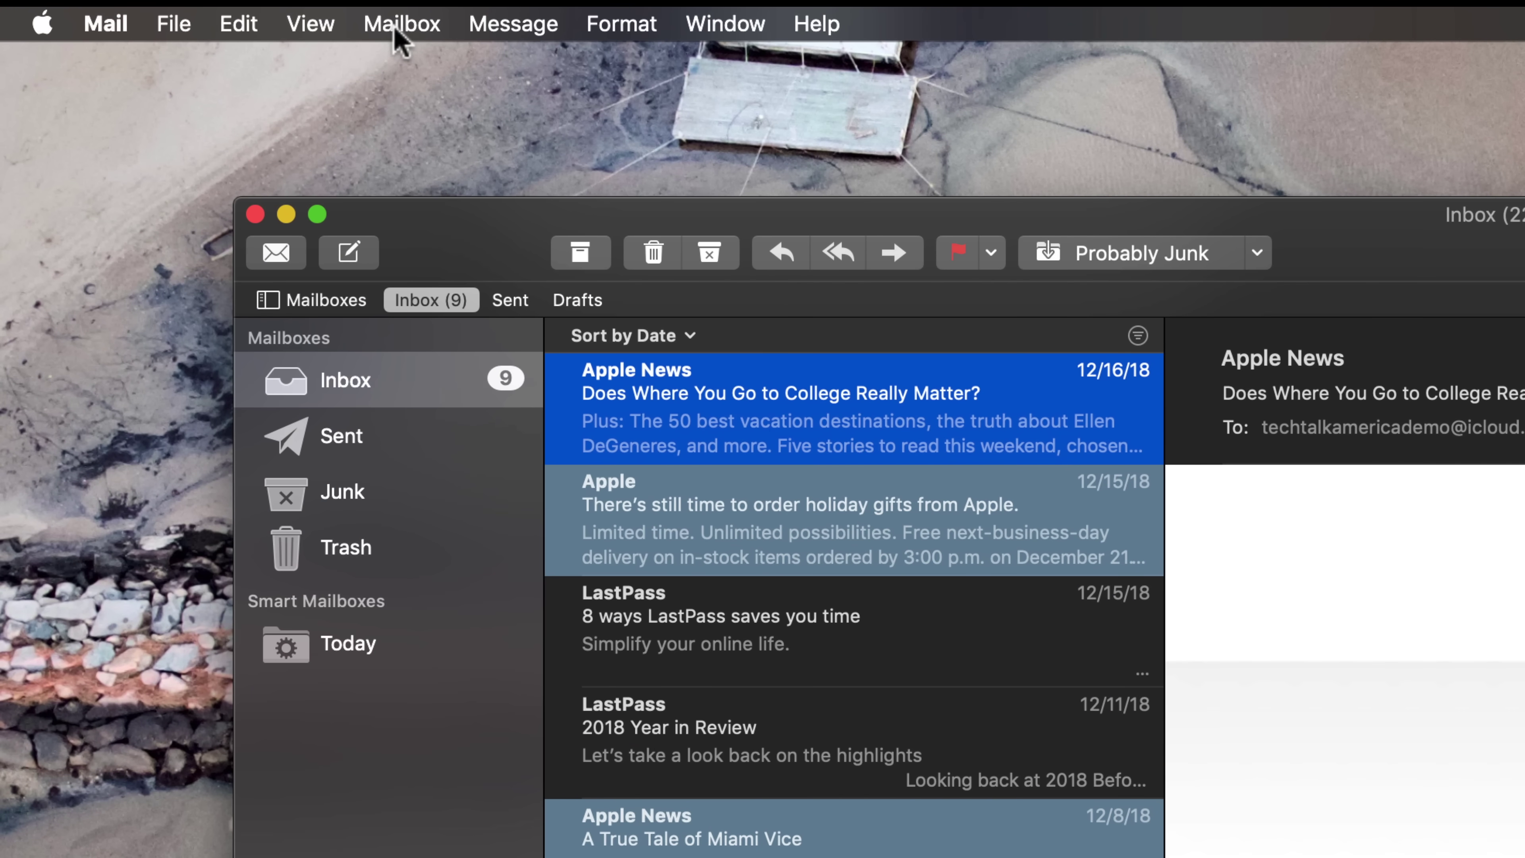
Create a new top-level mailbox 'Probably Junk' stored in iCloud.
click(223, 11)
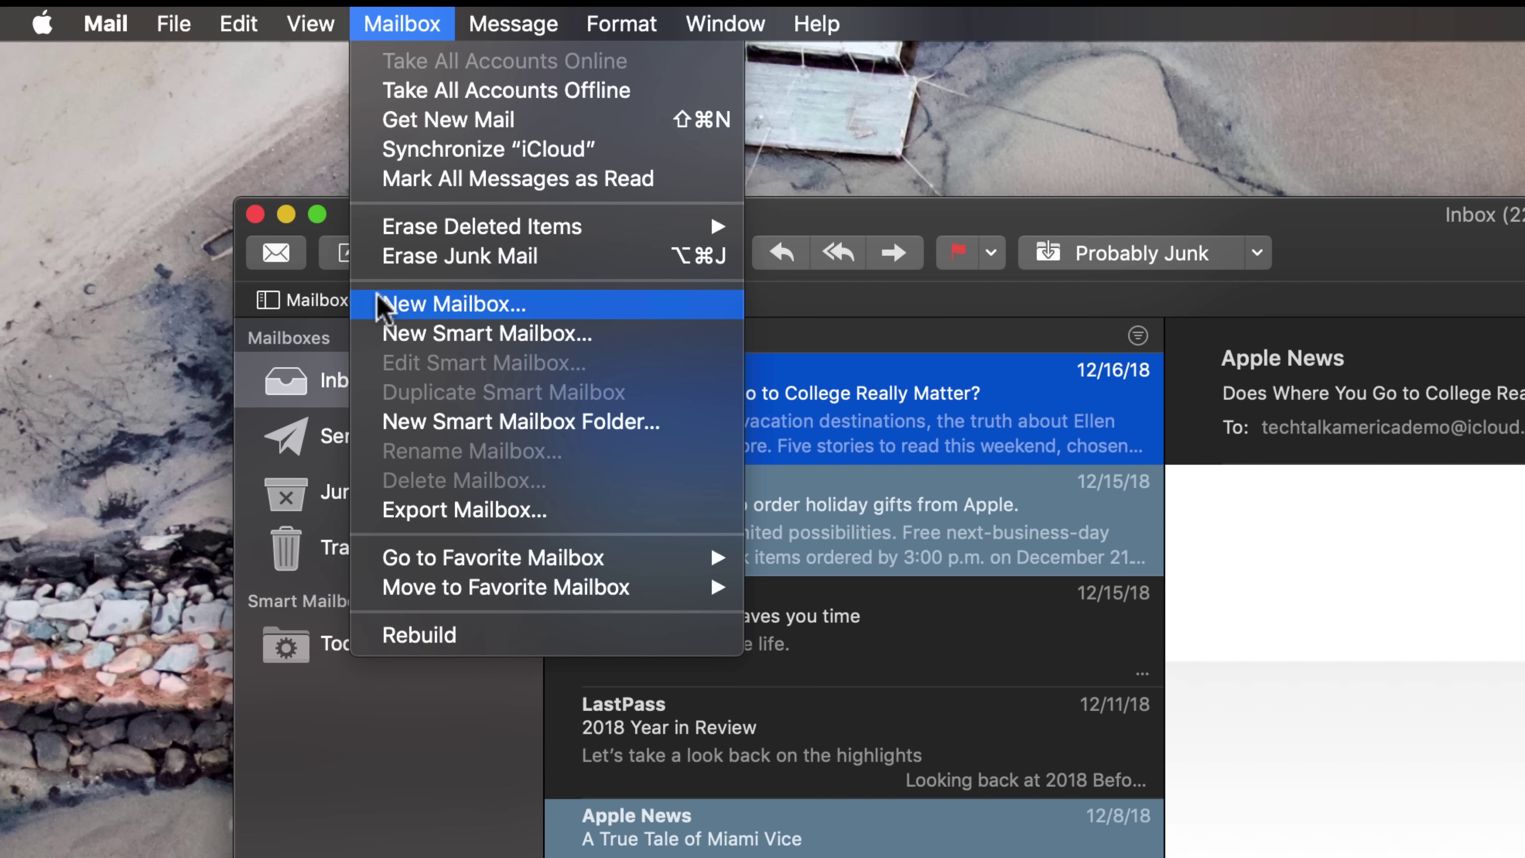
click(570, 304)
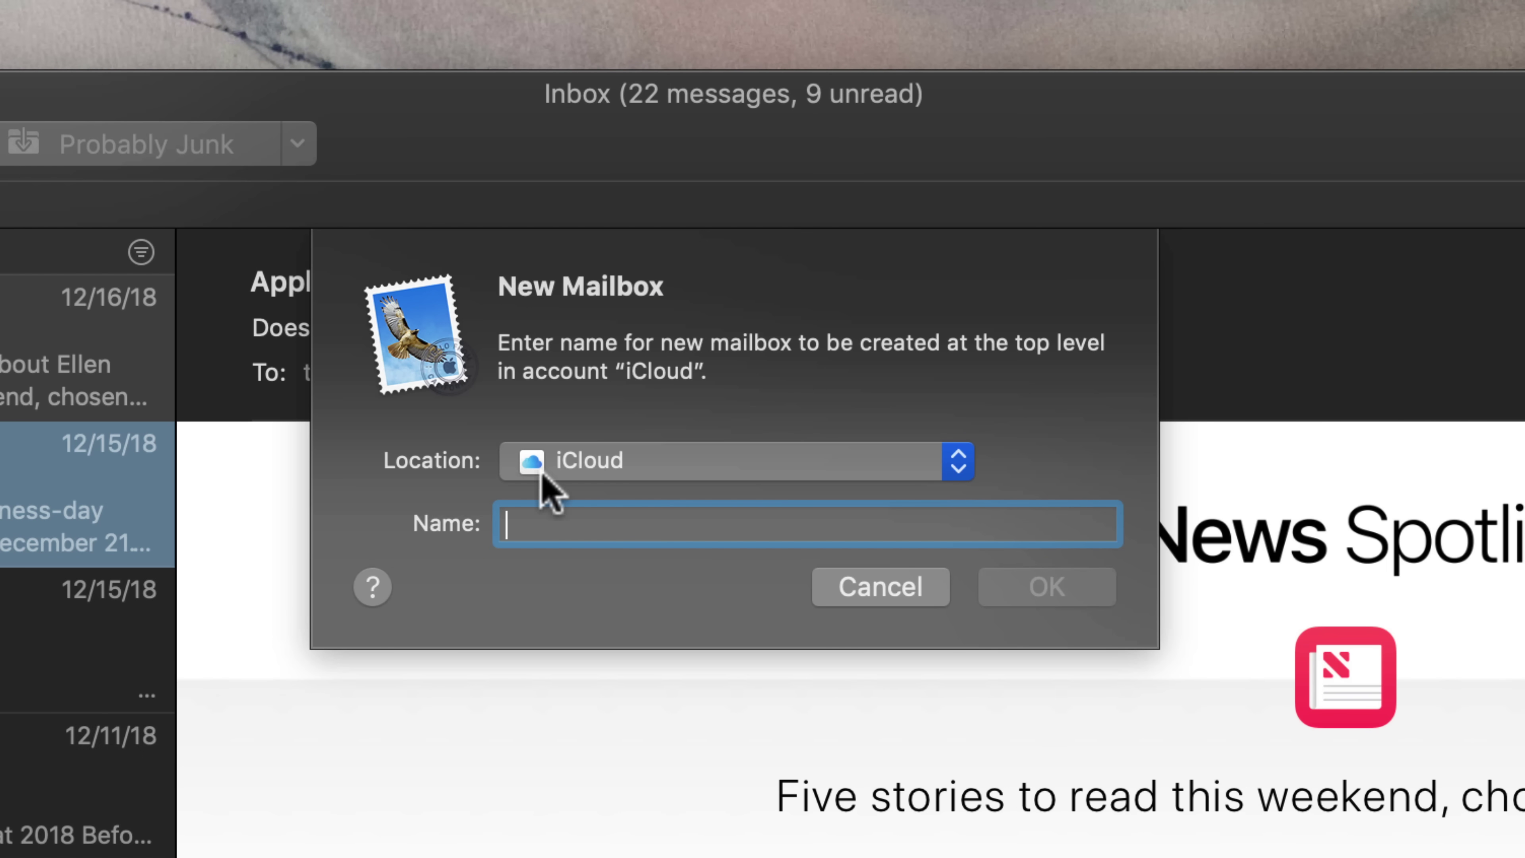
click(727, 463)
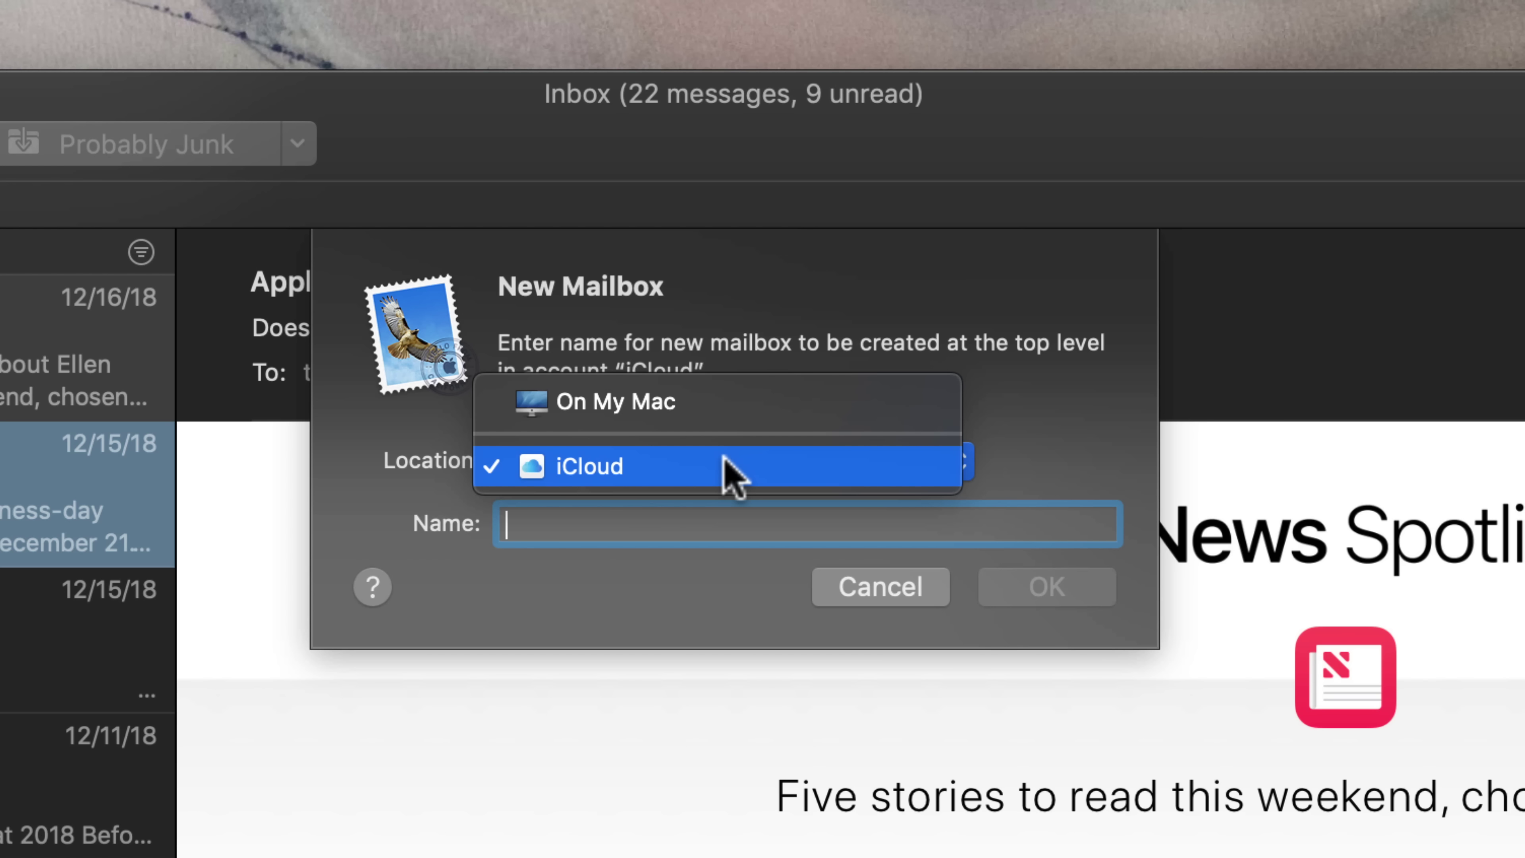
click(724, 463)
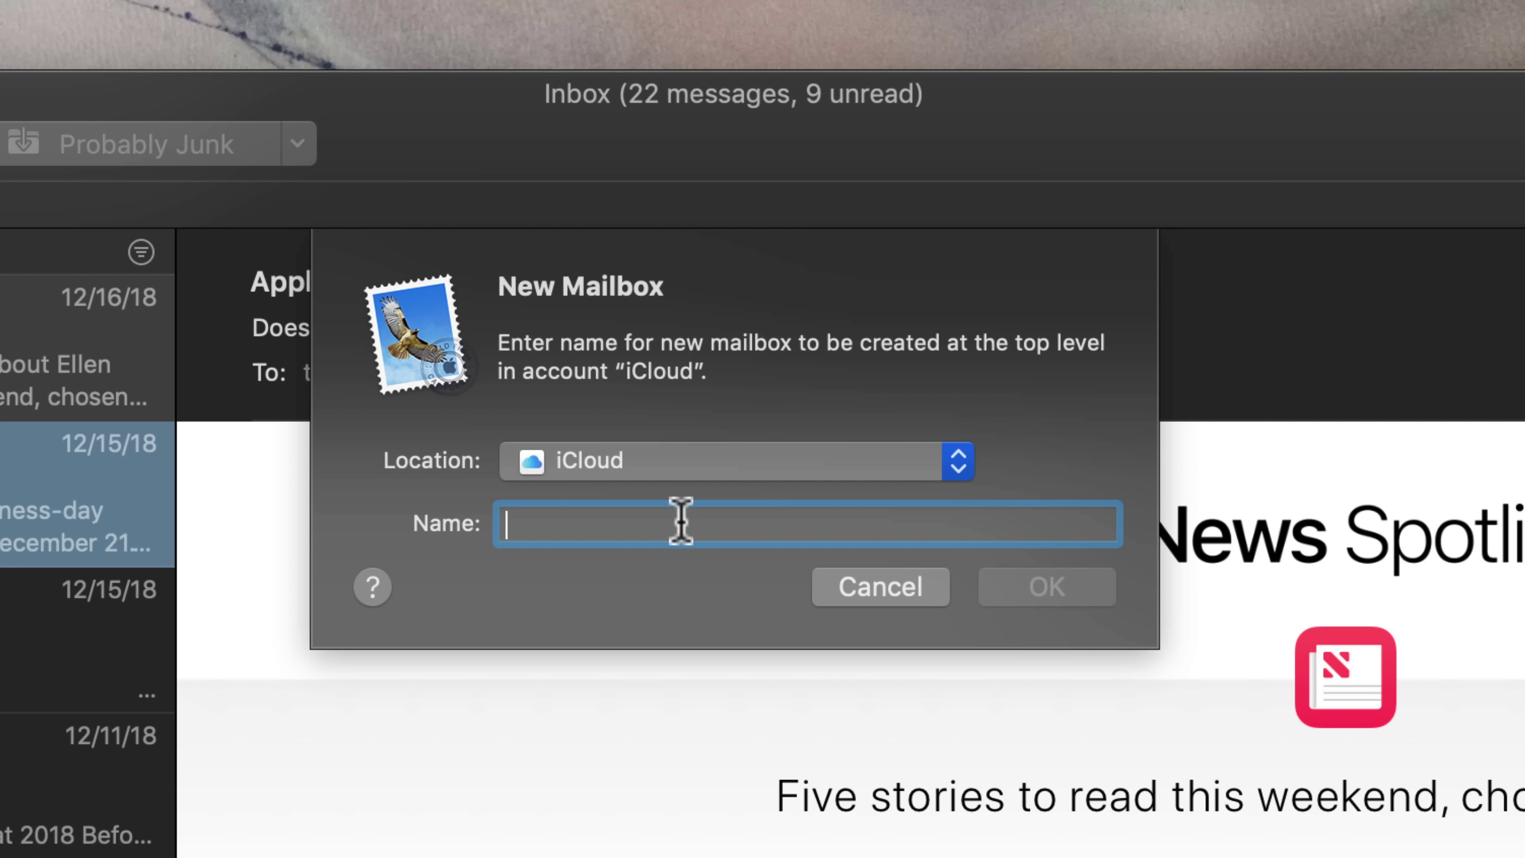
text(Probably Junk)
key(Return)
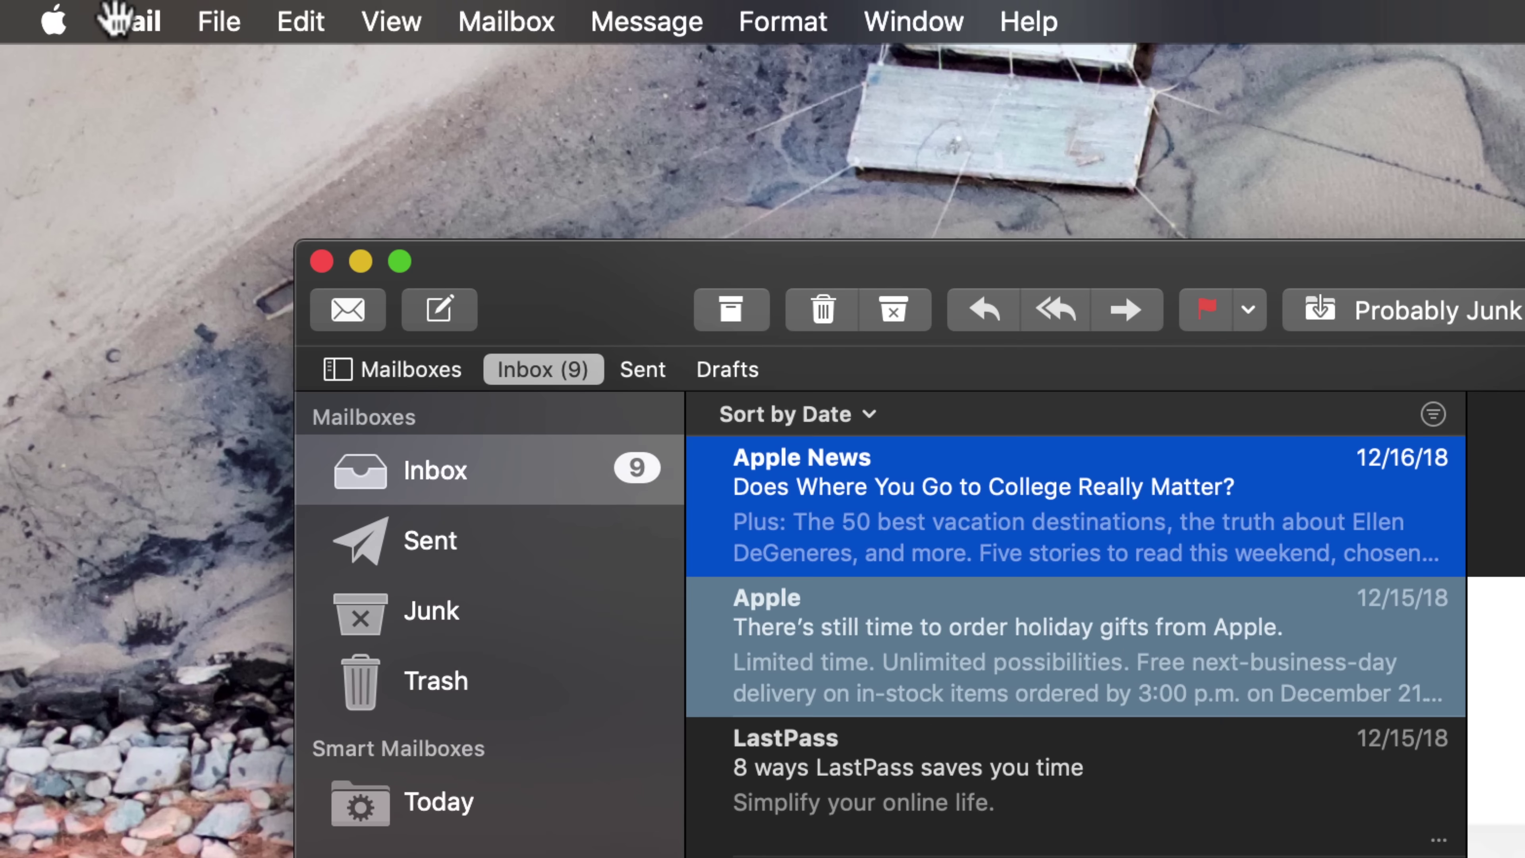
Add a new mail rule named 'Probably Junk' in Mail's Rules preferences.
click(50, 8)
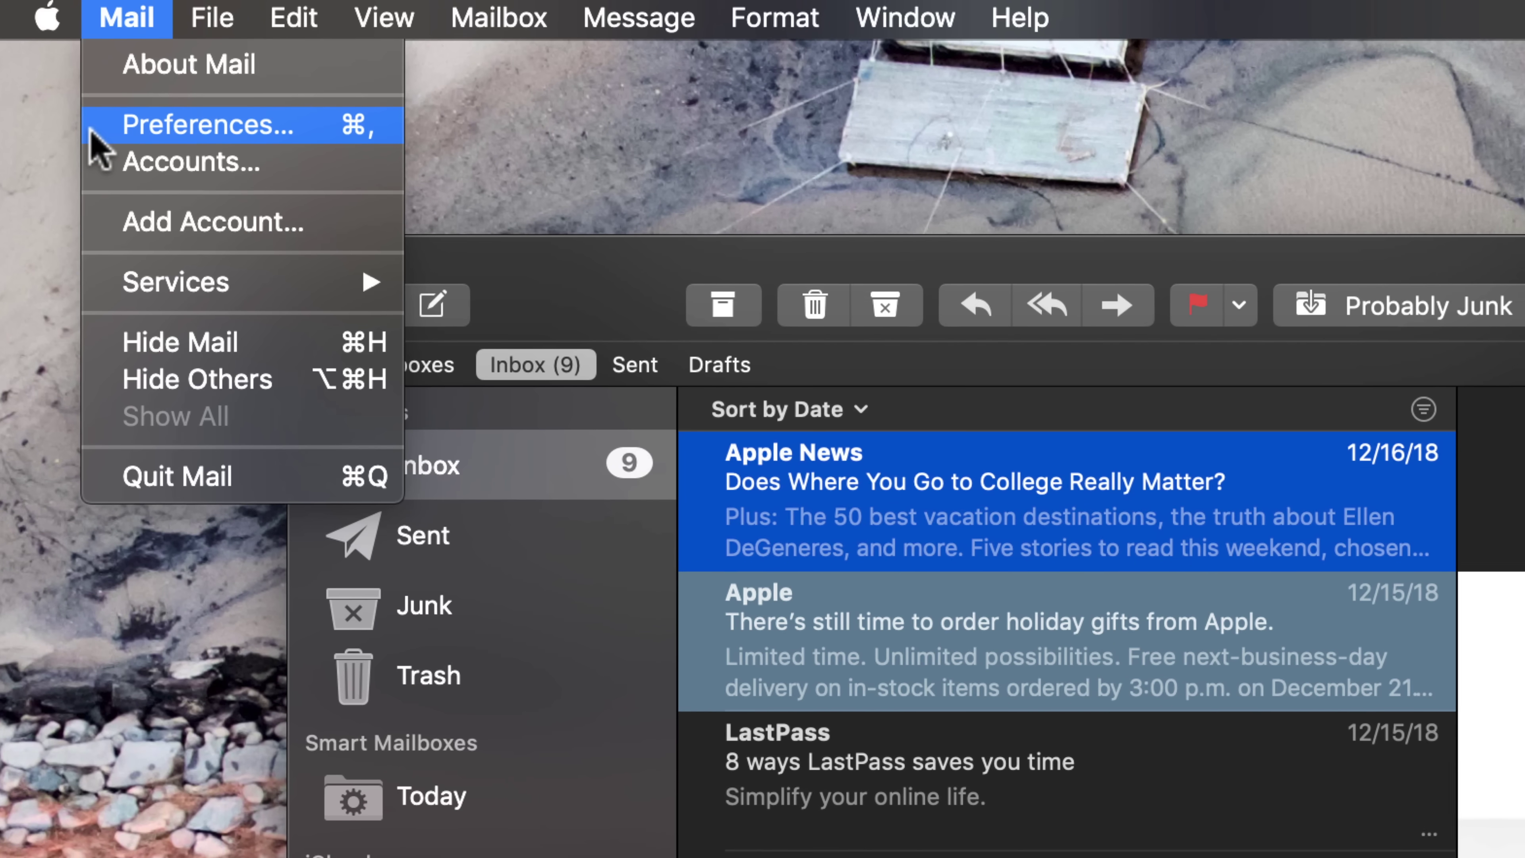
click(101, 133)
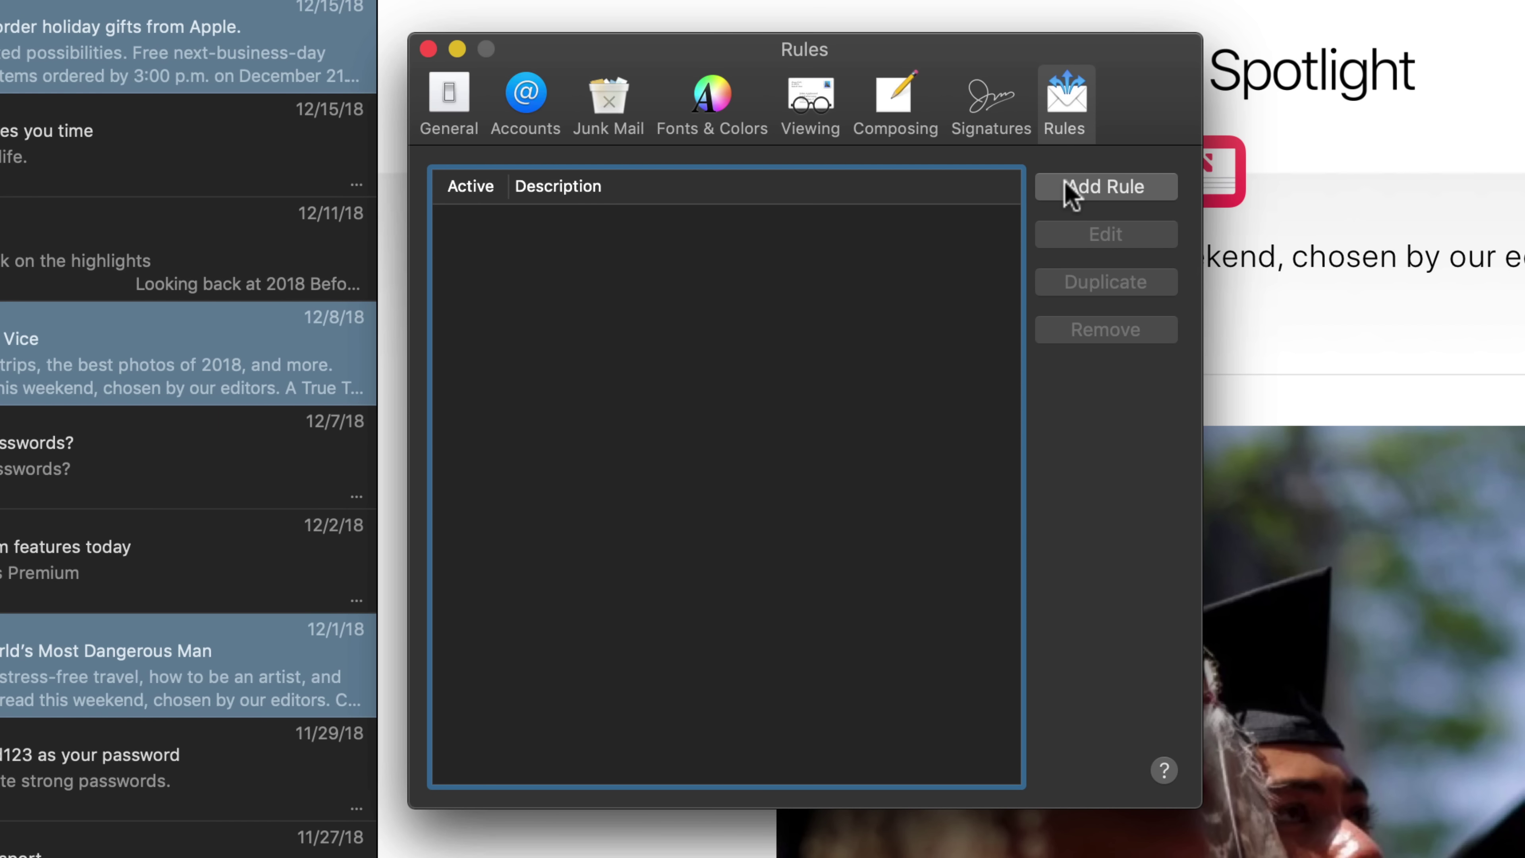
click(1073, 192)
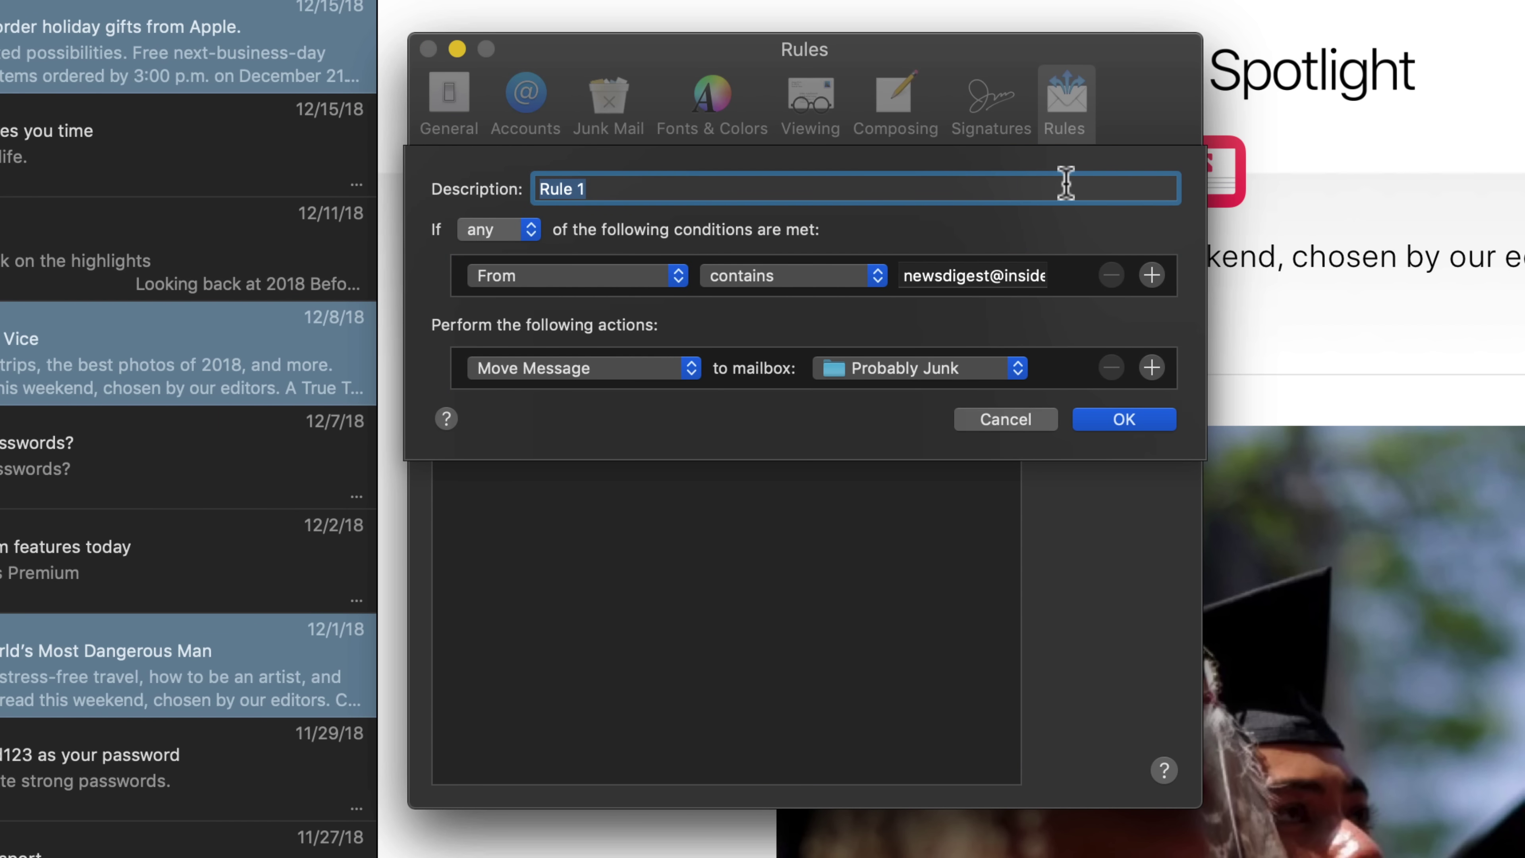
text(Probably Ju)
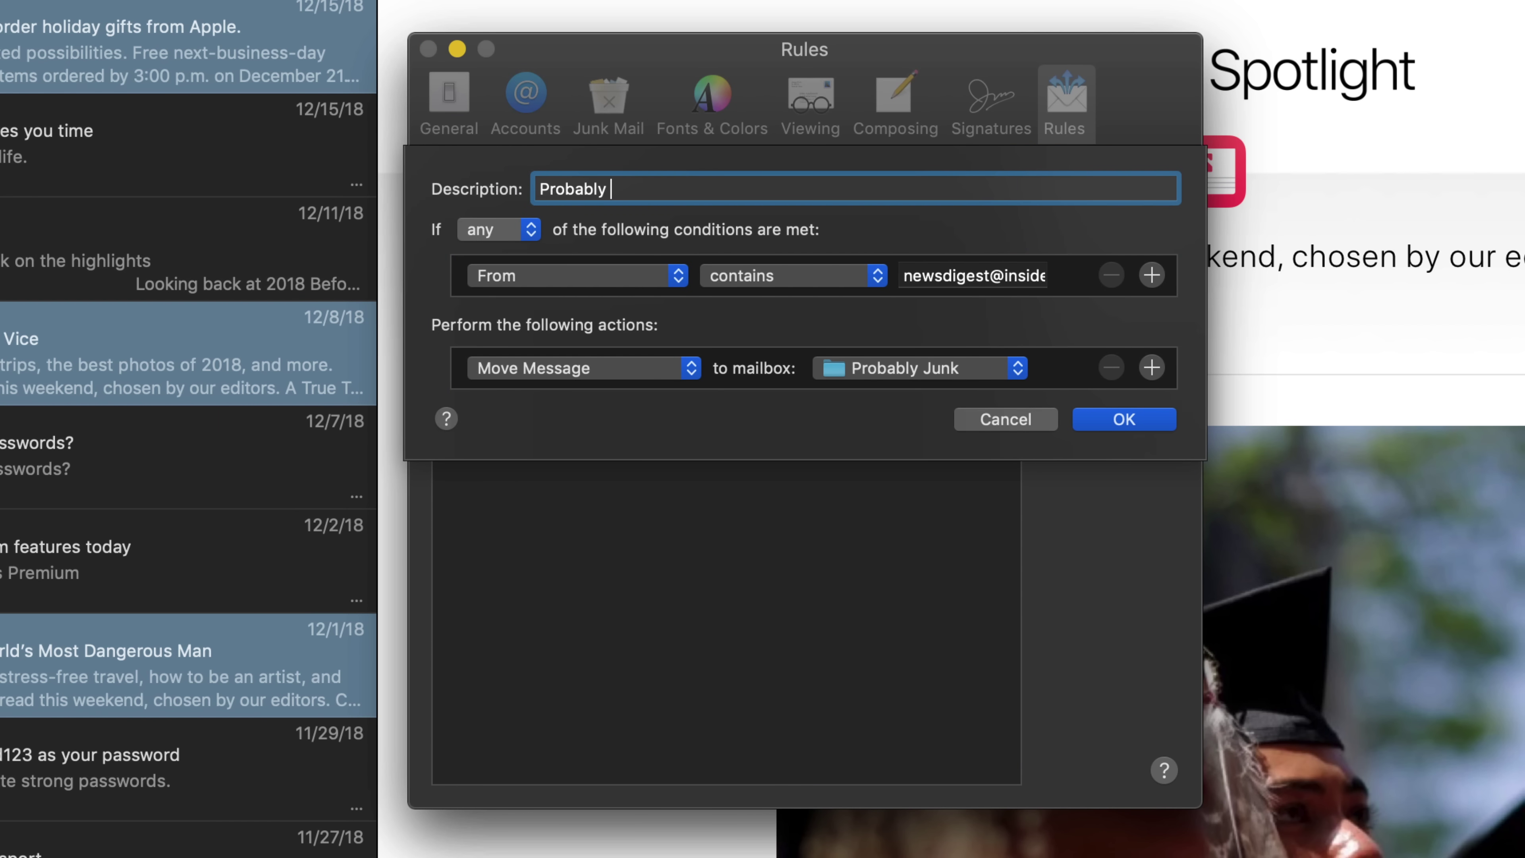
text(nk)
click(562, 277)
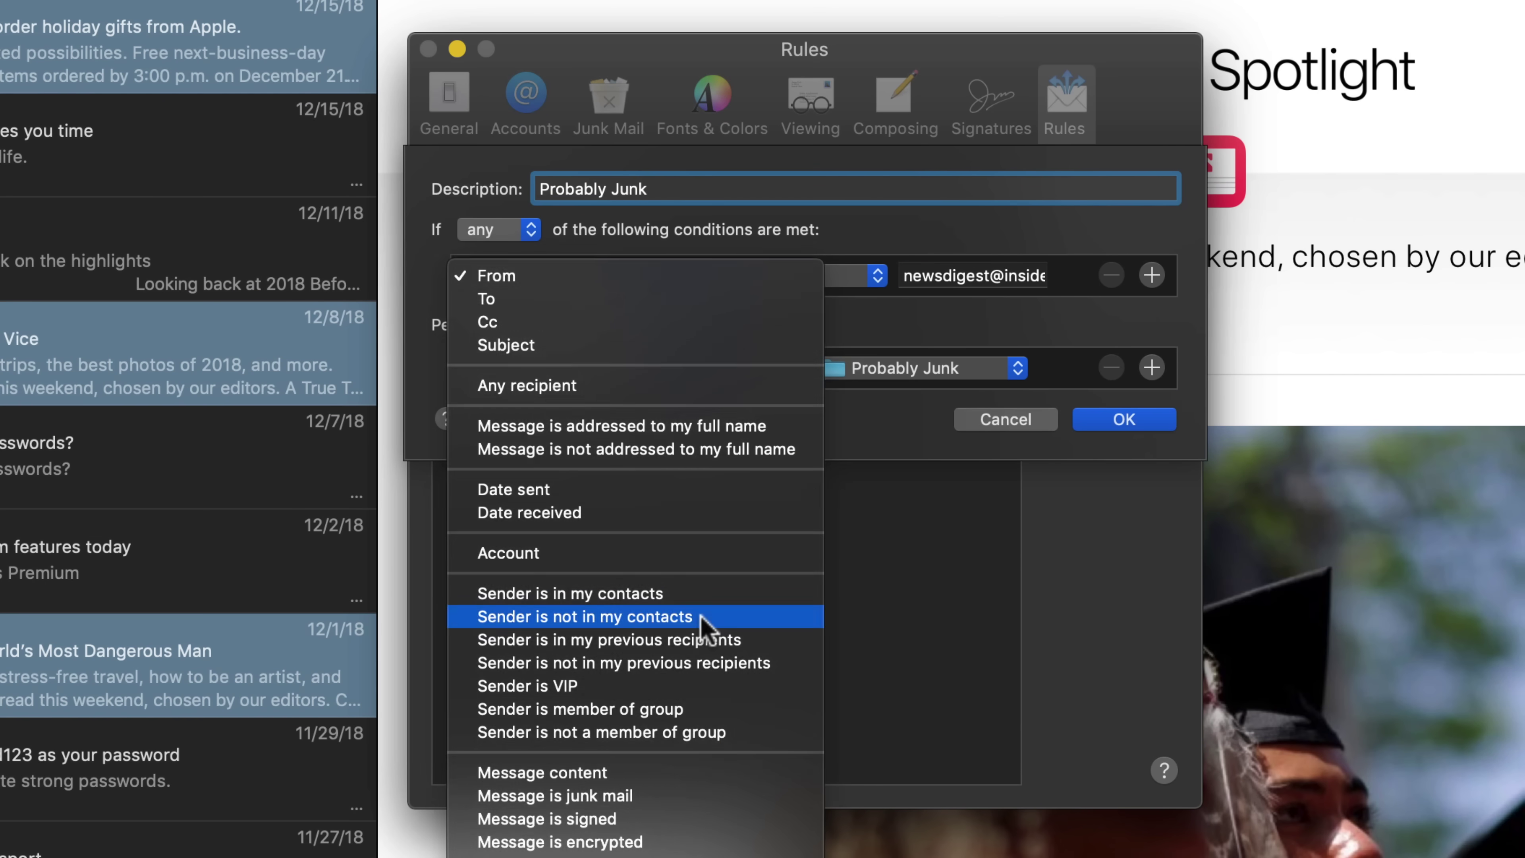
Set the rule's conditions: sender not in Contacts and sender not in Previous Recipients.
click(698, 616)
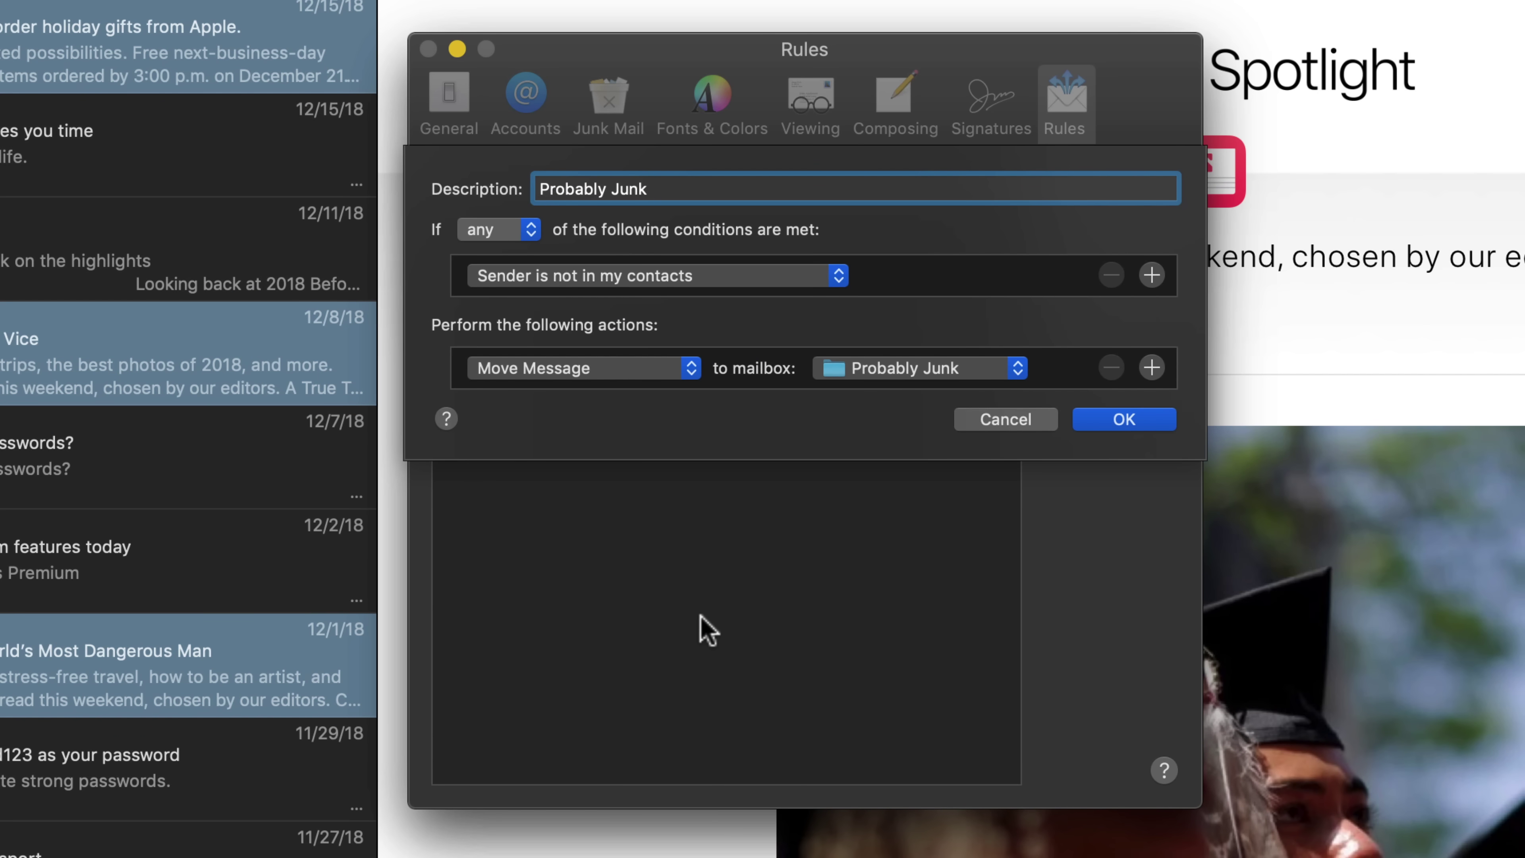
click(1150, 275)
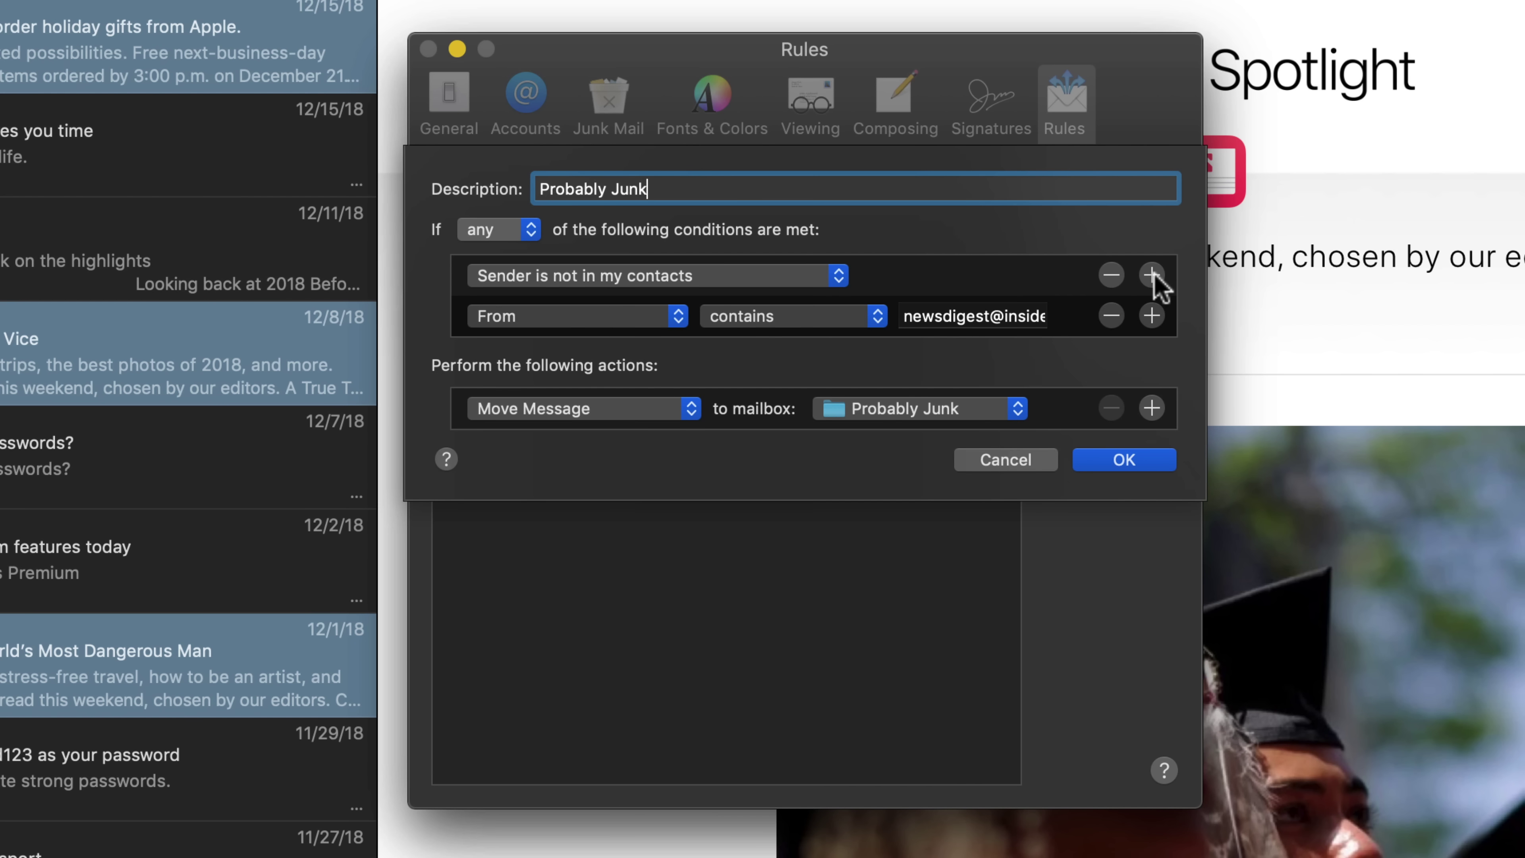
click(597, 316)
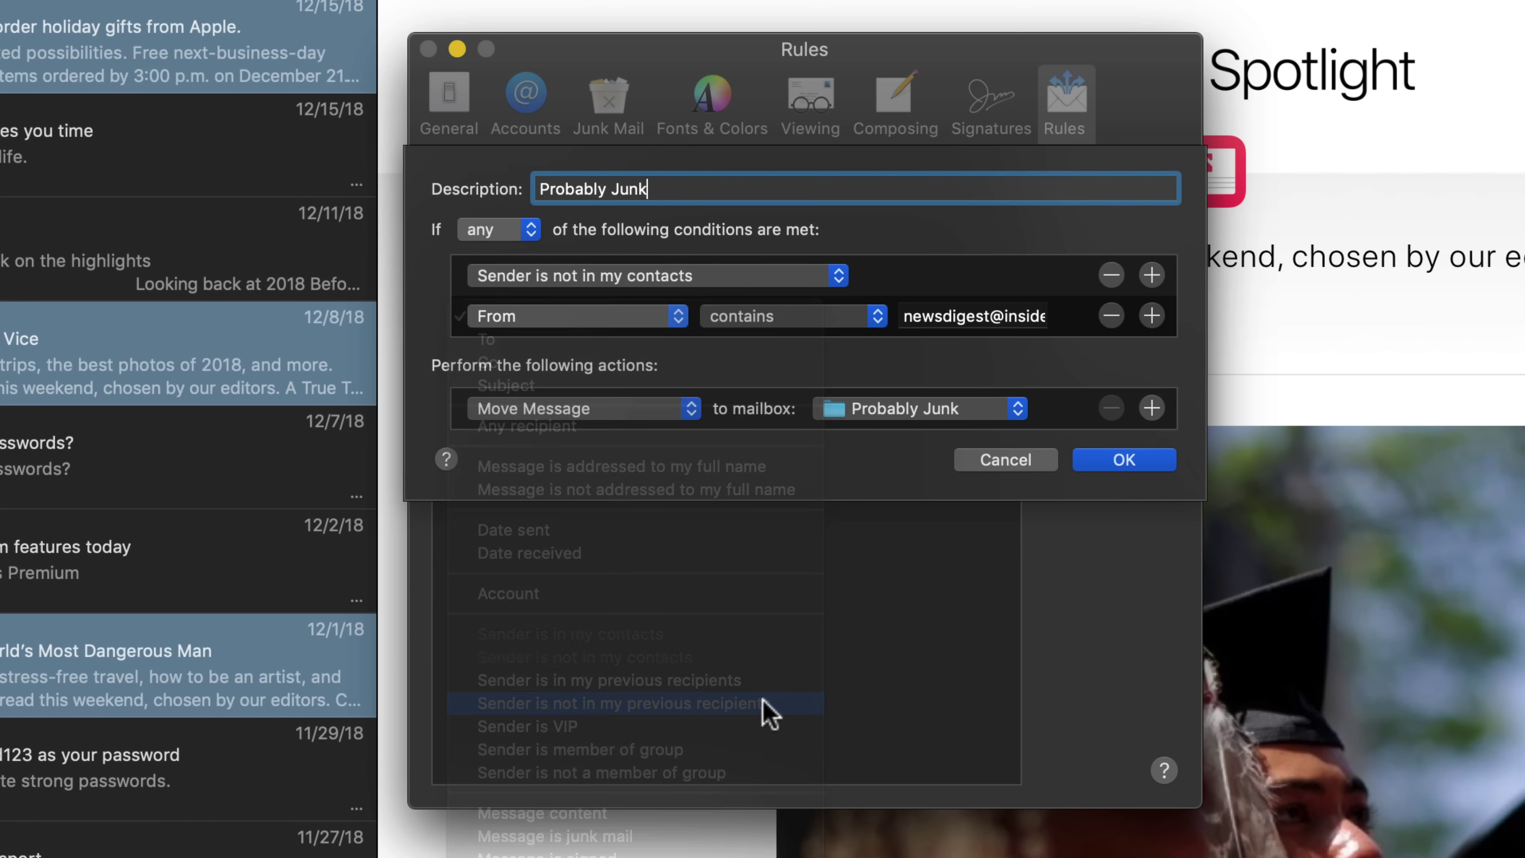
click(768, 709)
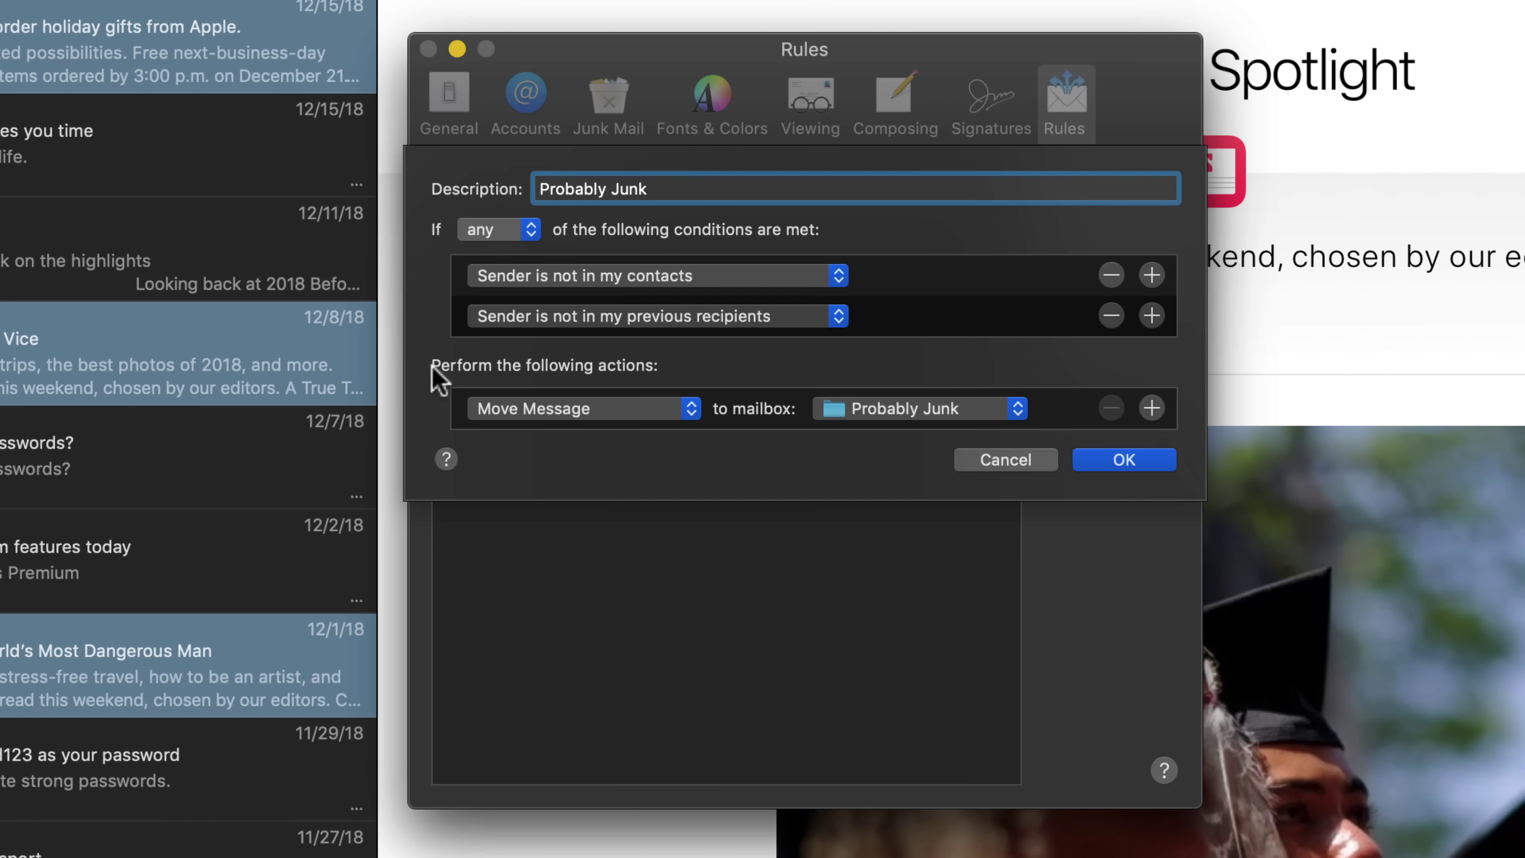
Make the rule move matching messages to the iCloud Probably Junk mailbox, and save it.
click(484, 414)
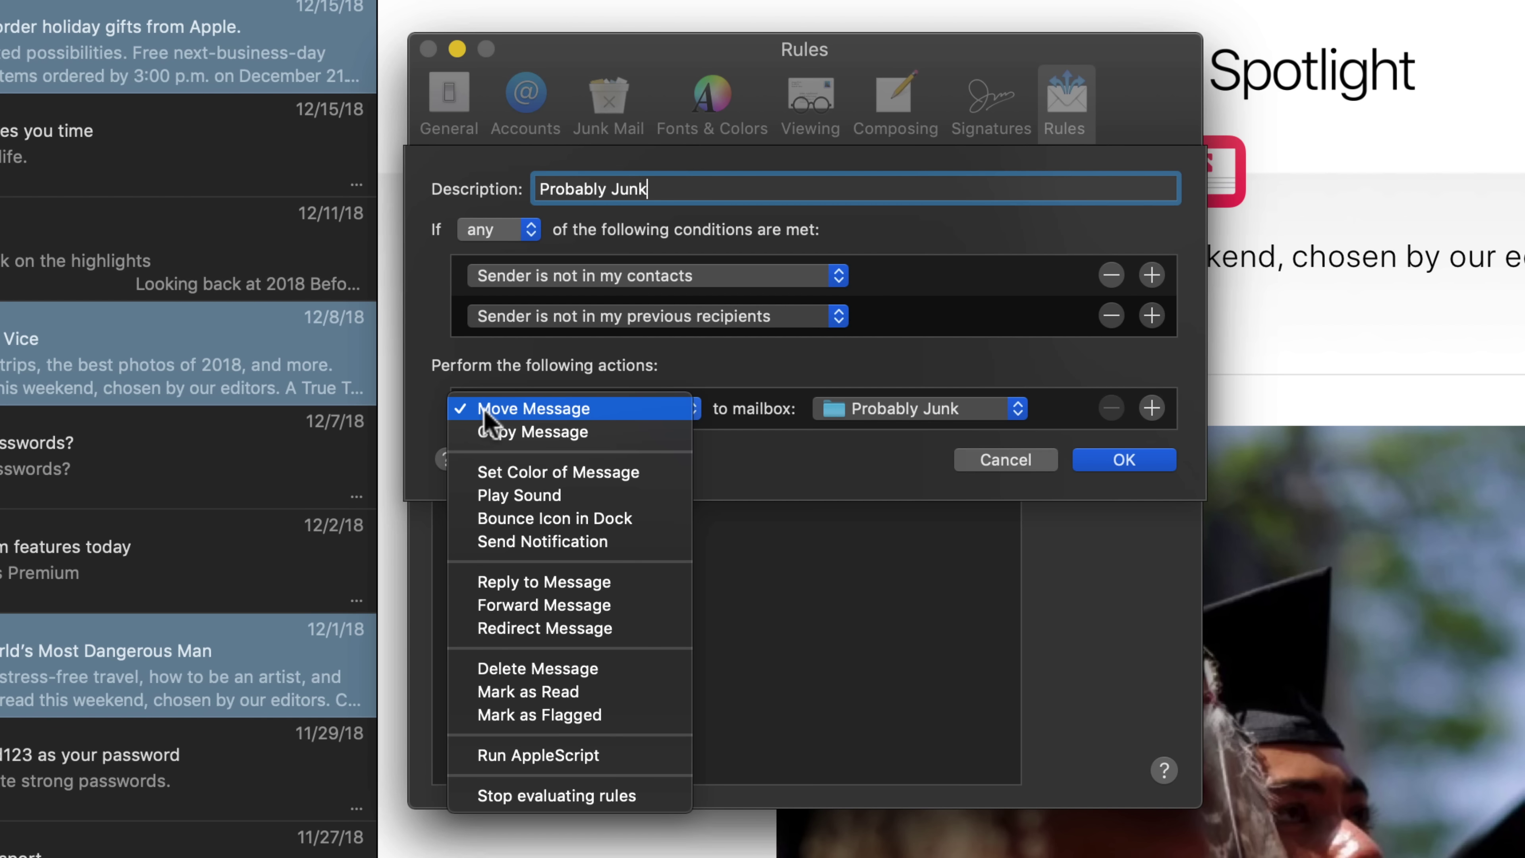
click(603, 415)
click(916, 421)
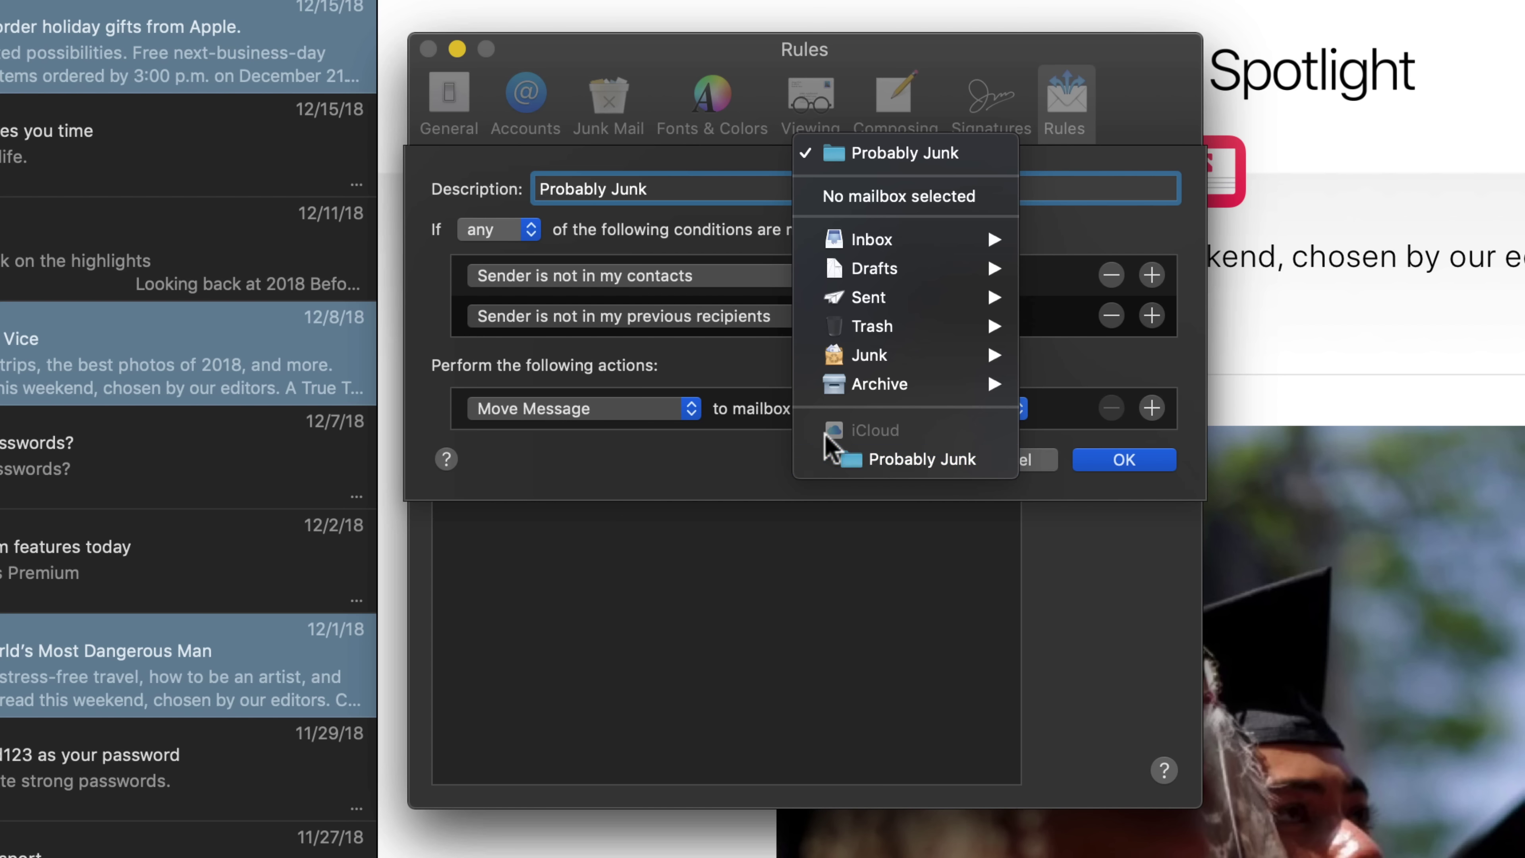
click(890, 460)
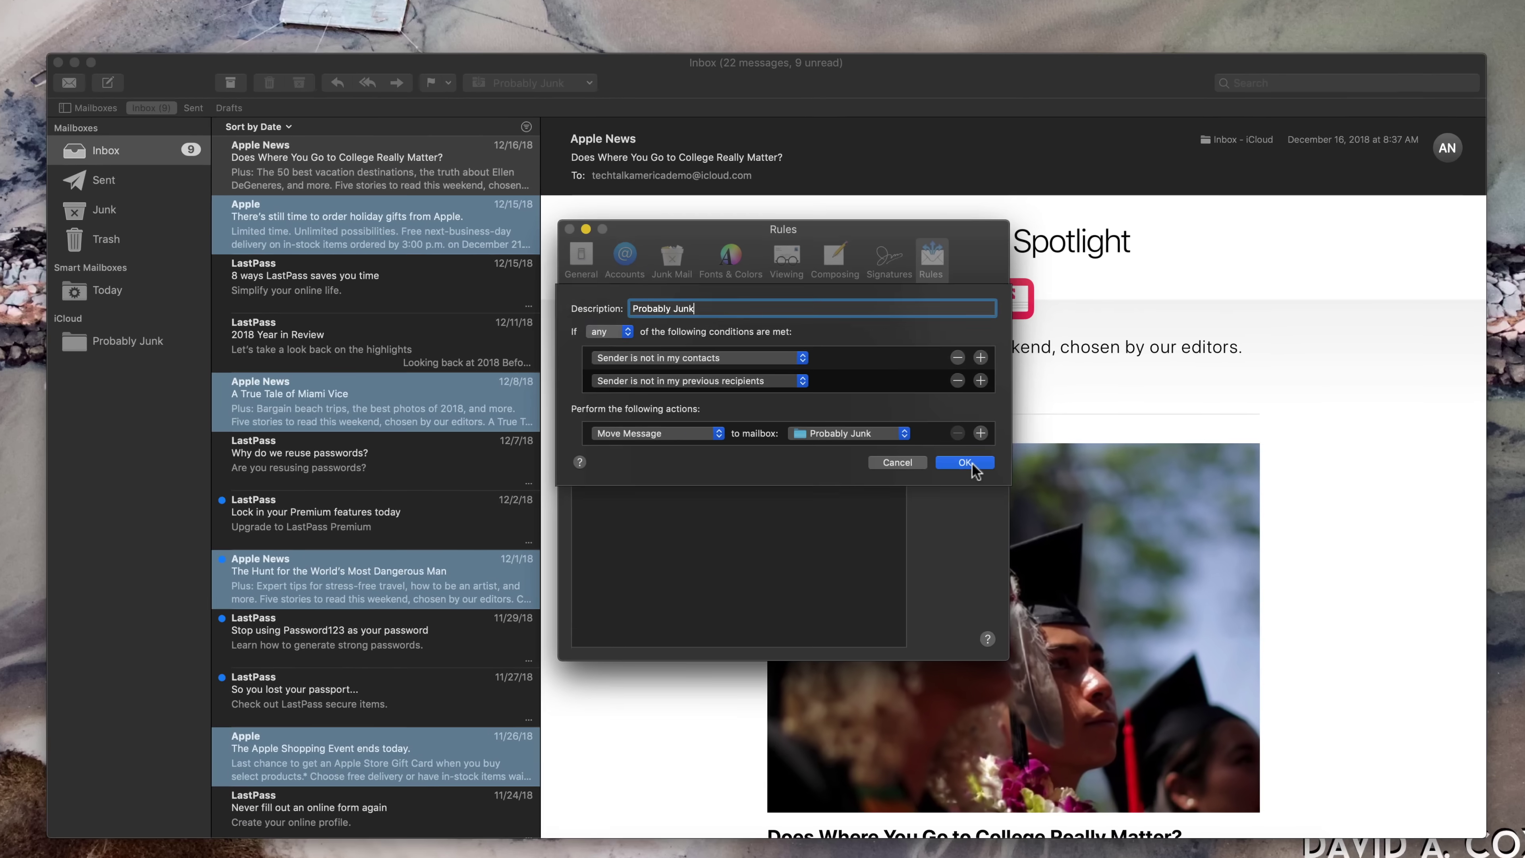
click(1124, 462)
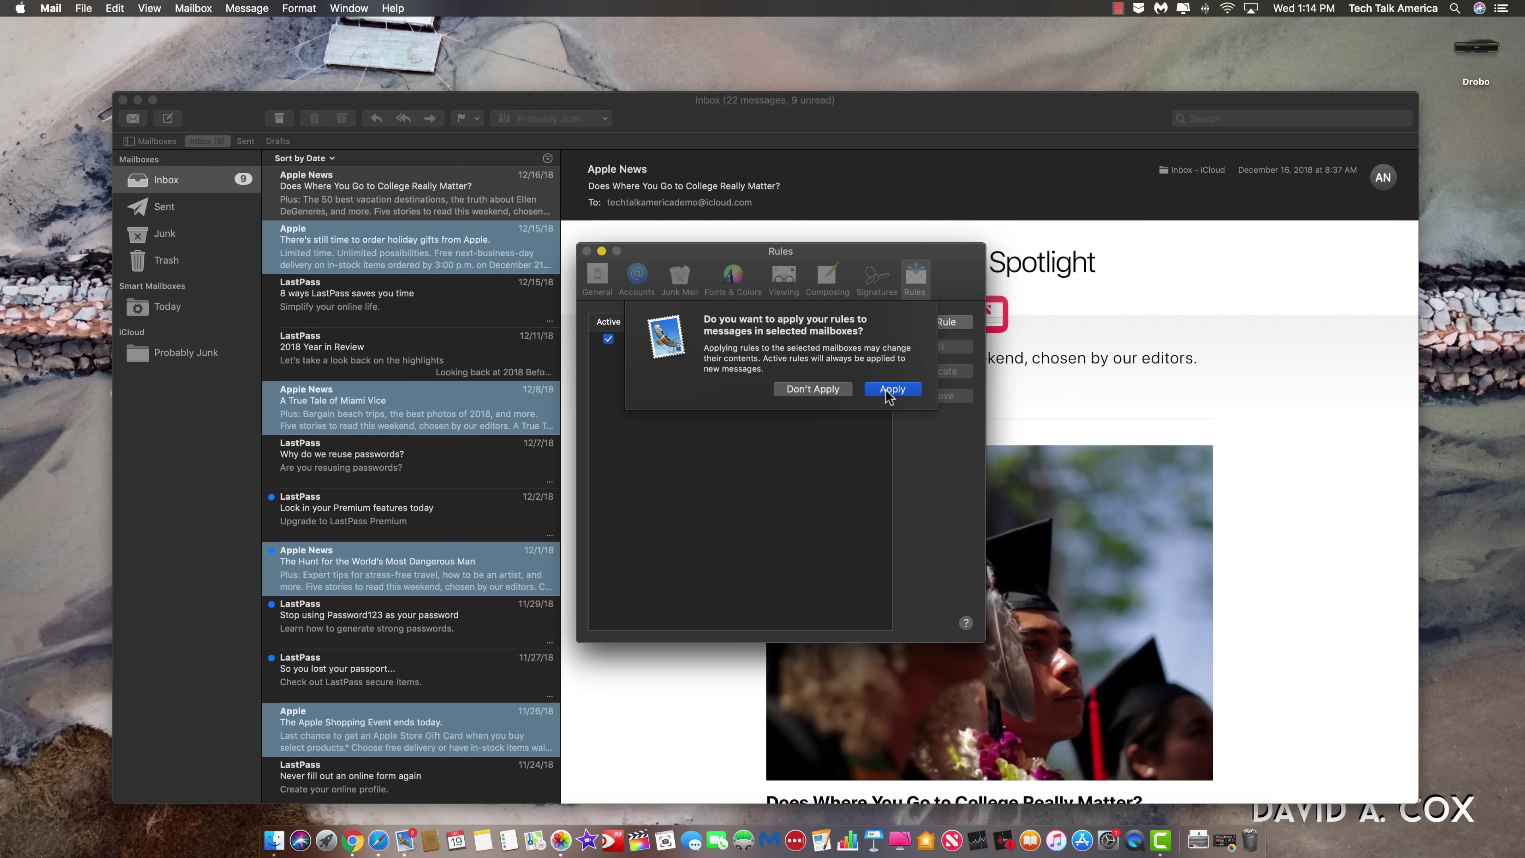
Apply the rule to existing messages, close Rules, and view the Probably Junk mailbox's messages.
click(892, 390)
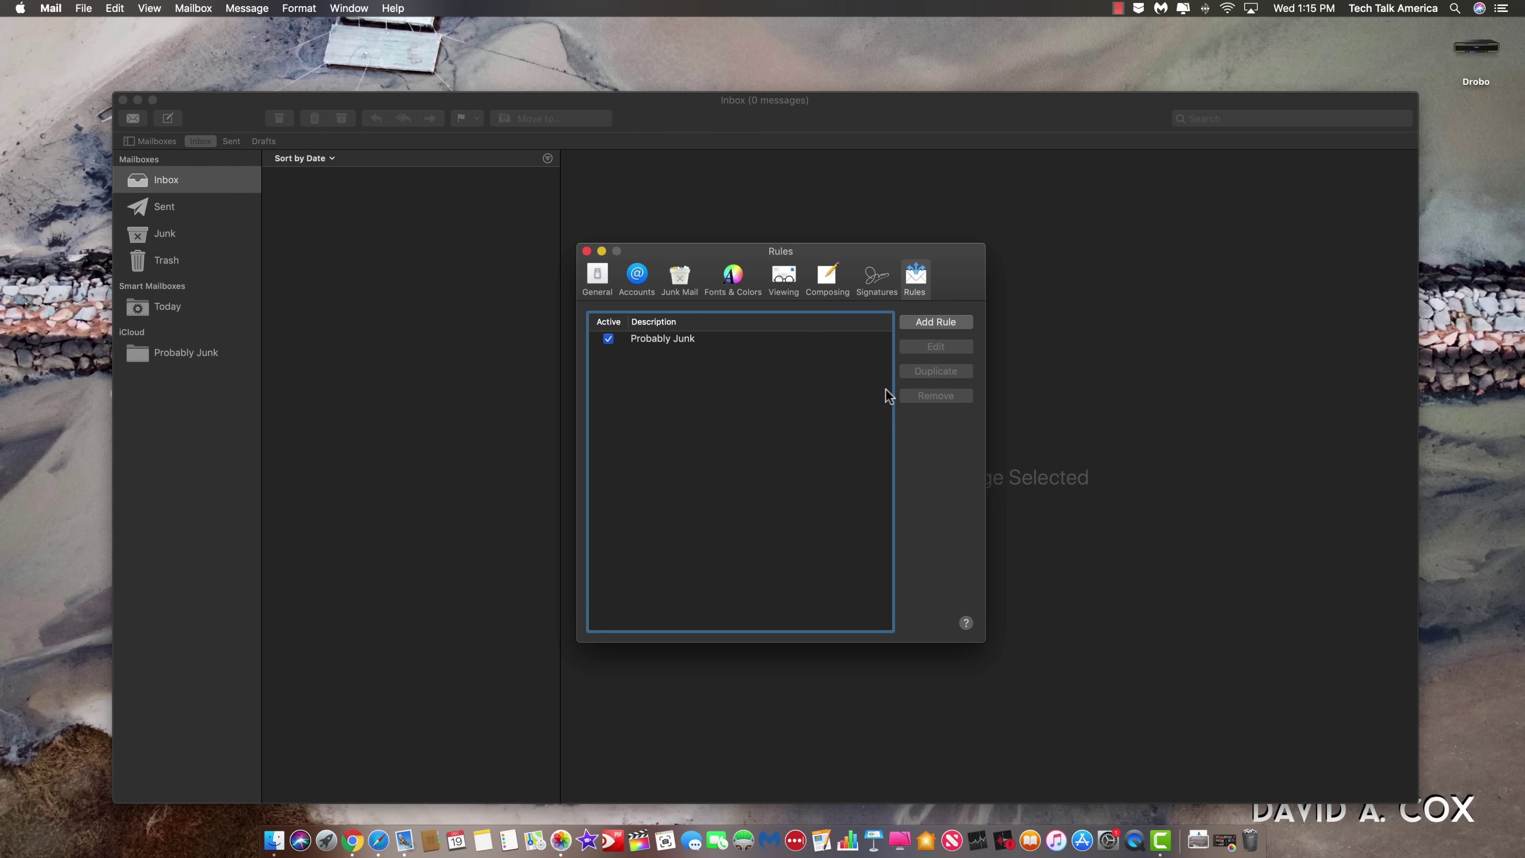
click(586, 250)
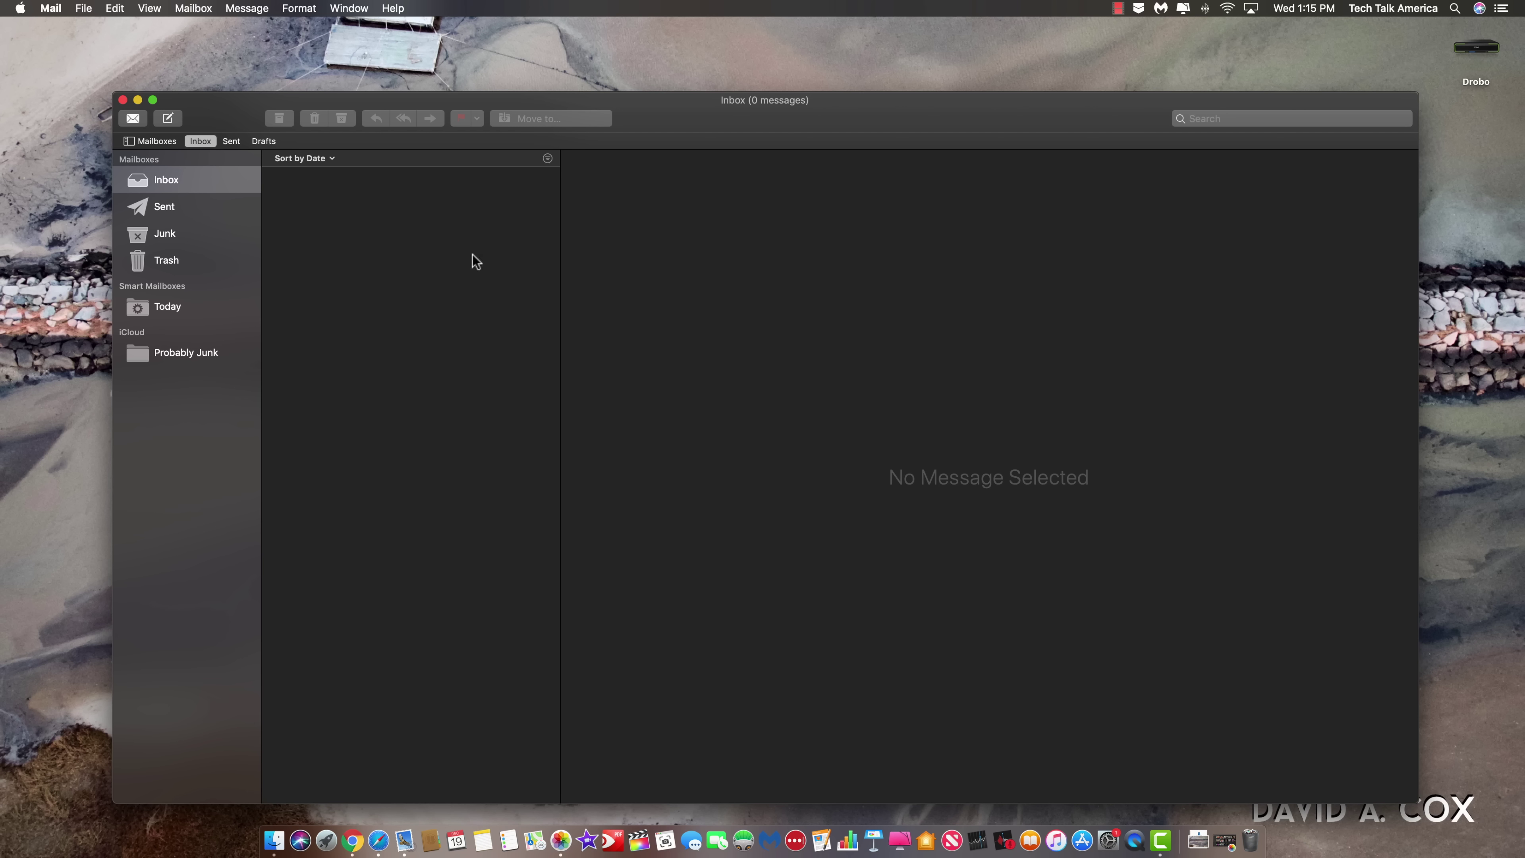
click(157, 355)
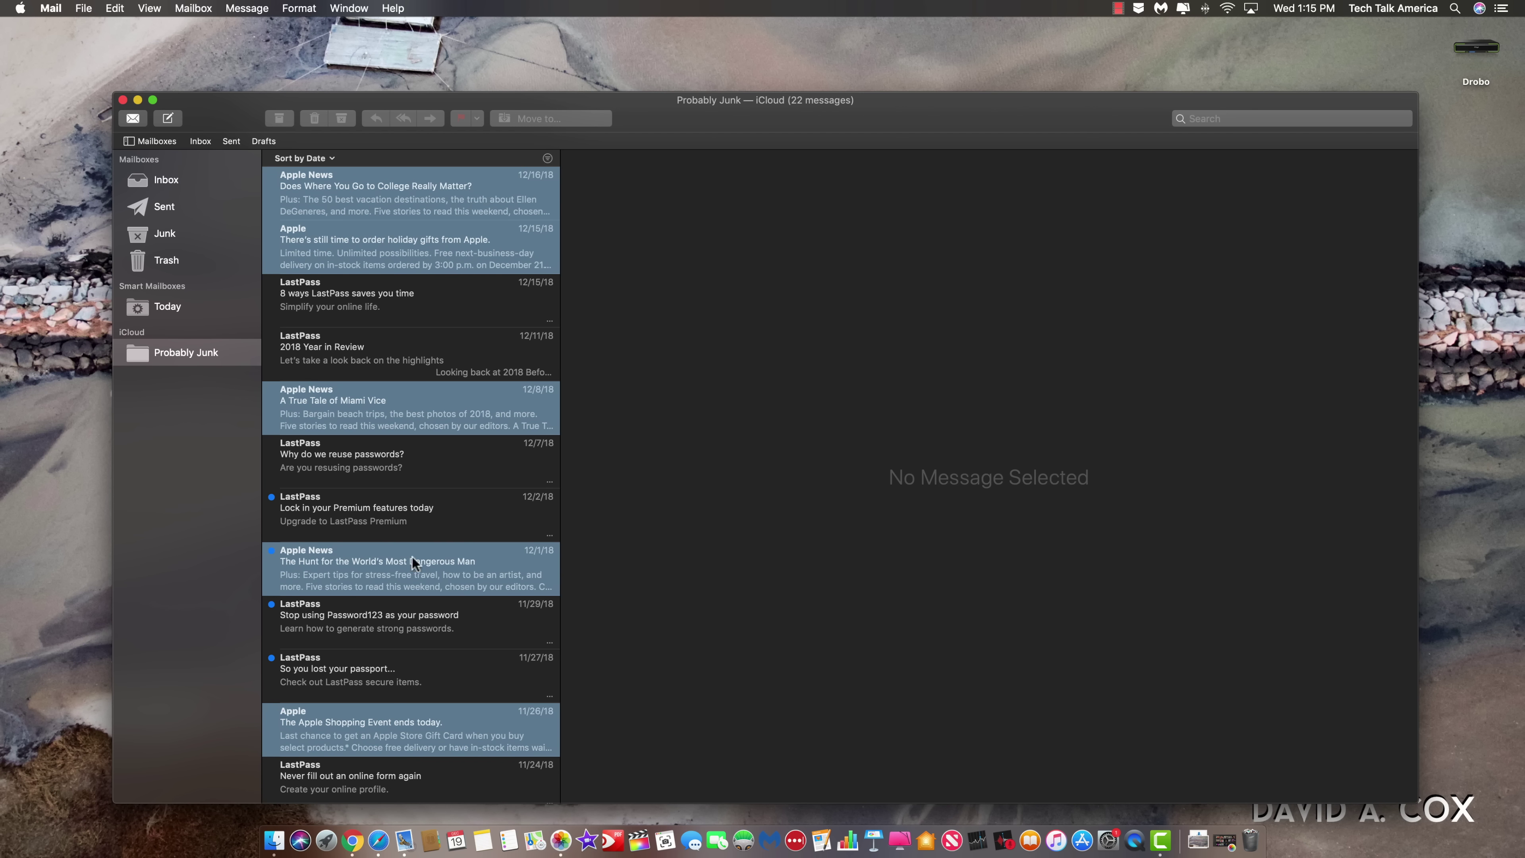
scroll(418, 569, down, 10)
scroll(419, 570, up, 10)
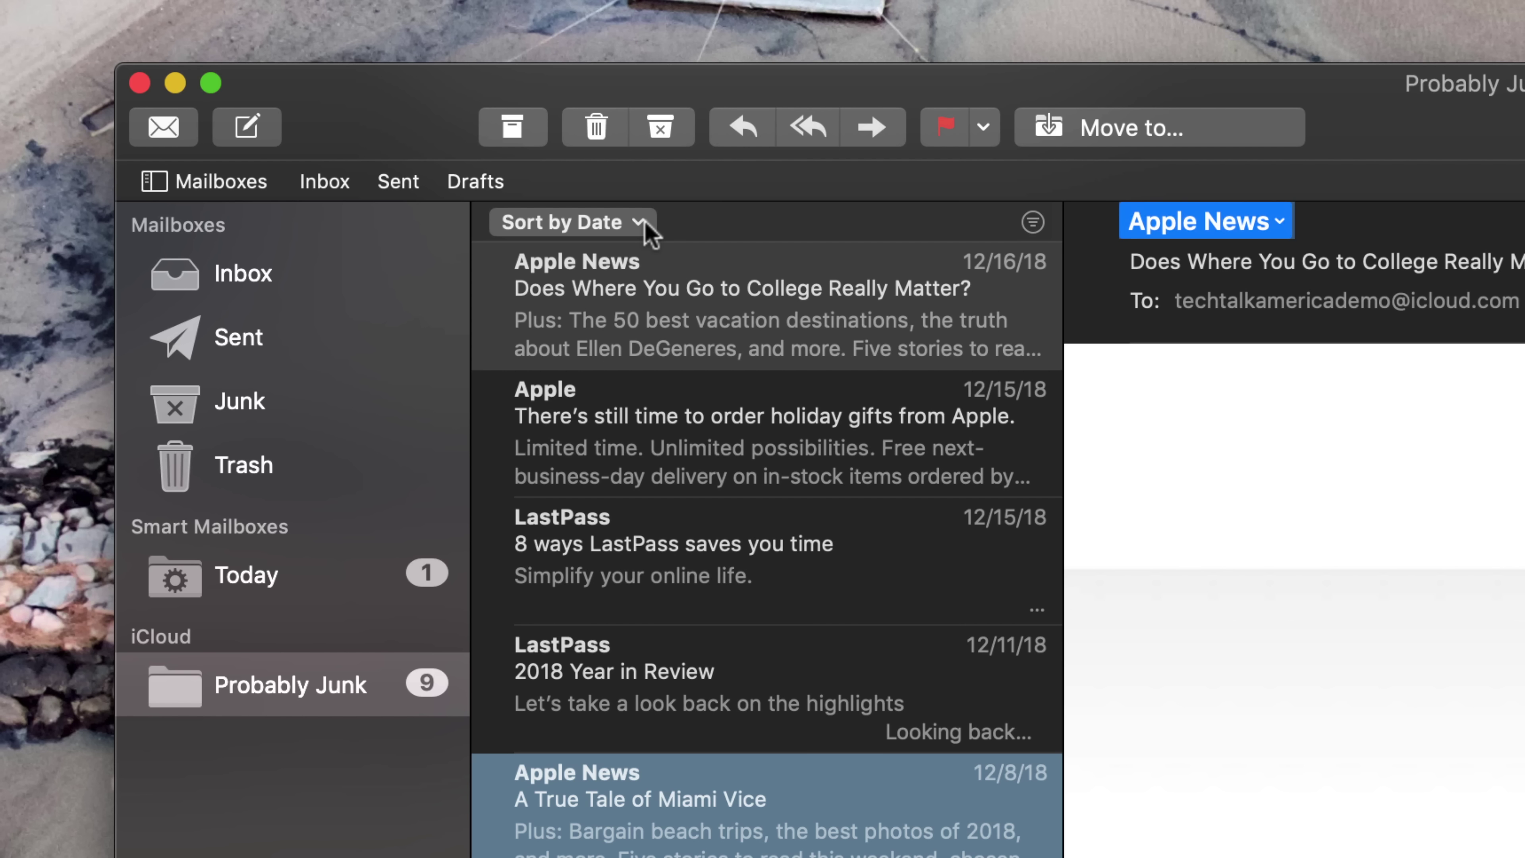
Sort Probably Junk by From and open the 'Does Where You Go to College Really Matter?' email.
click(639, 223)
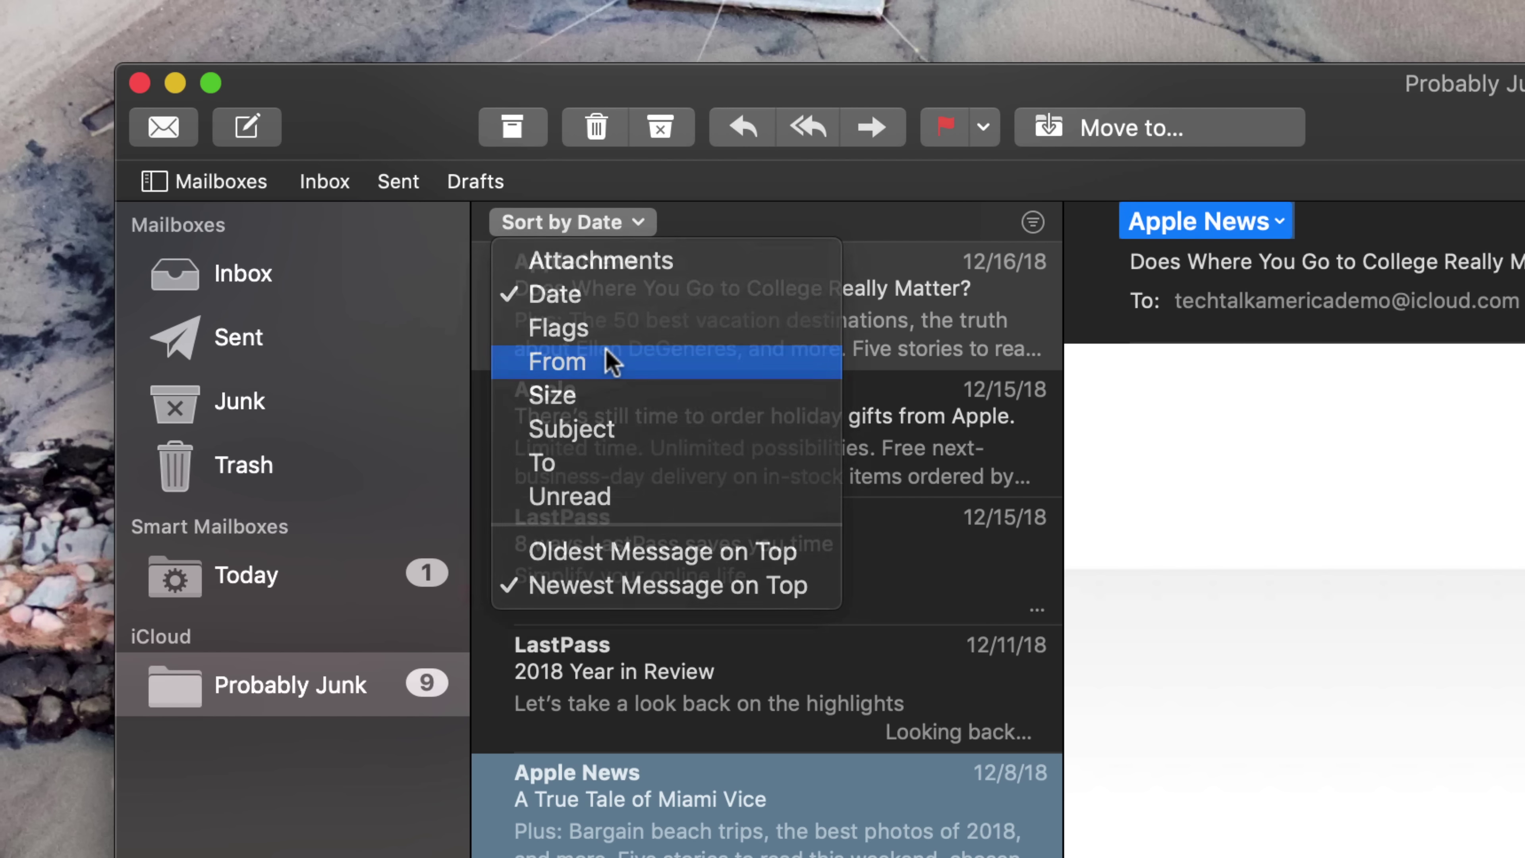
click(611, 361)
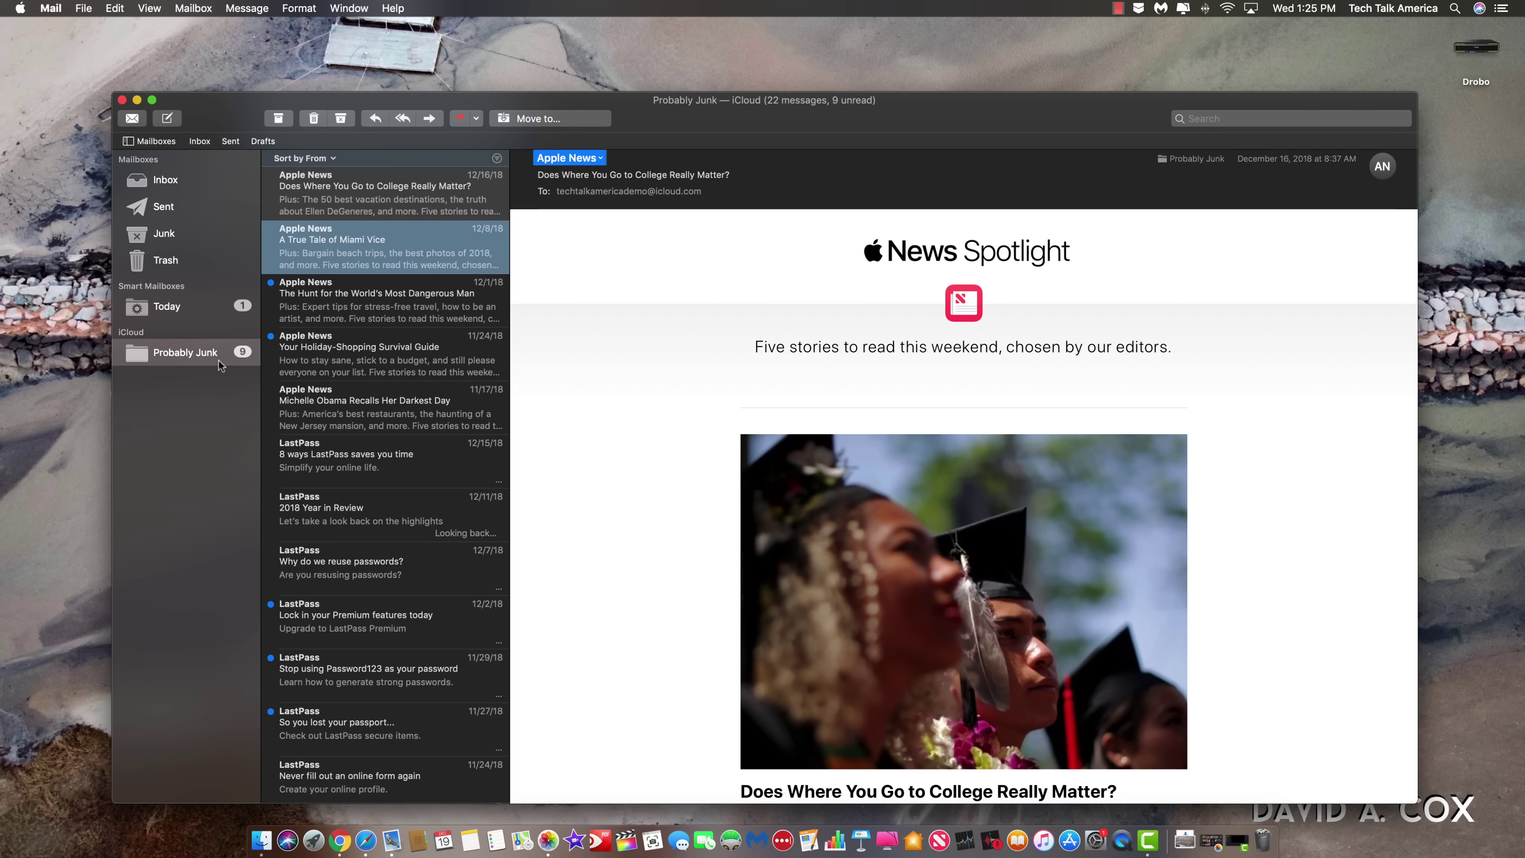
click(293, 185)
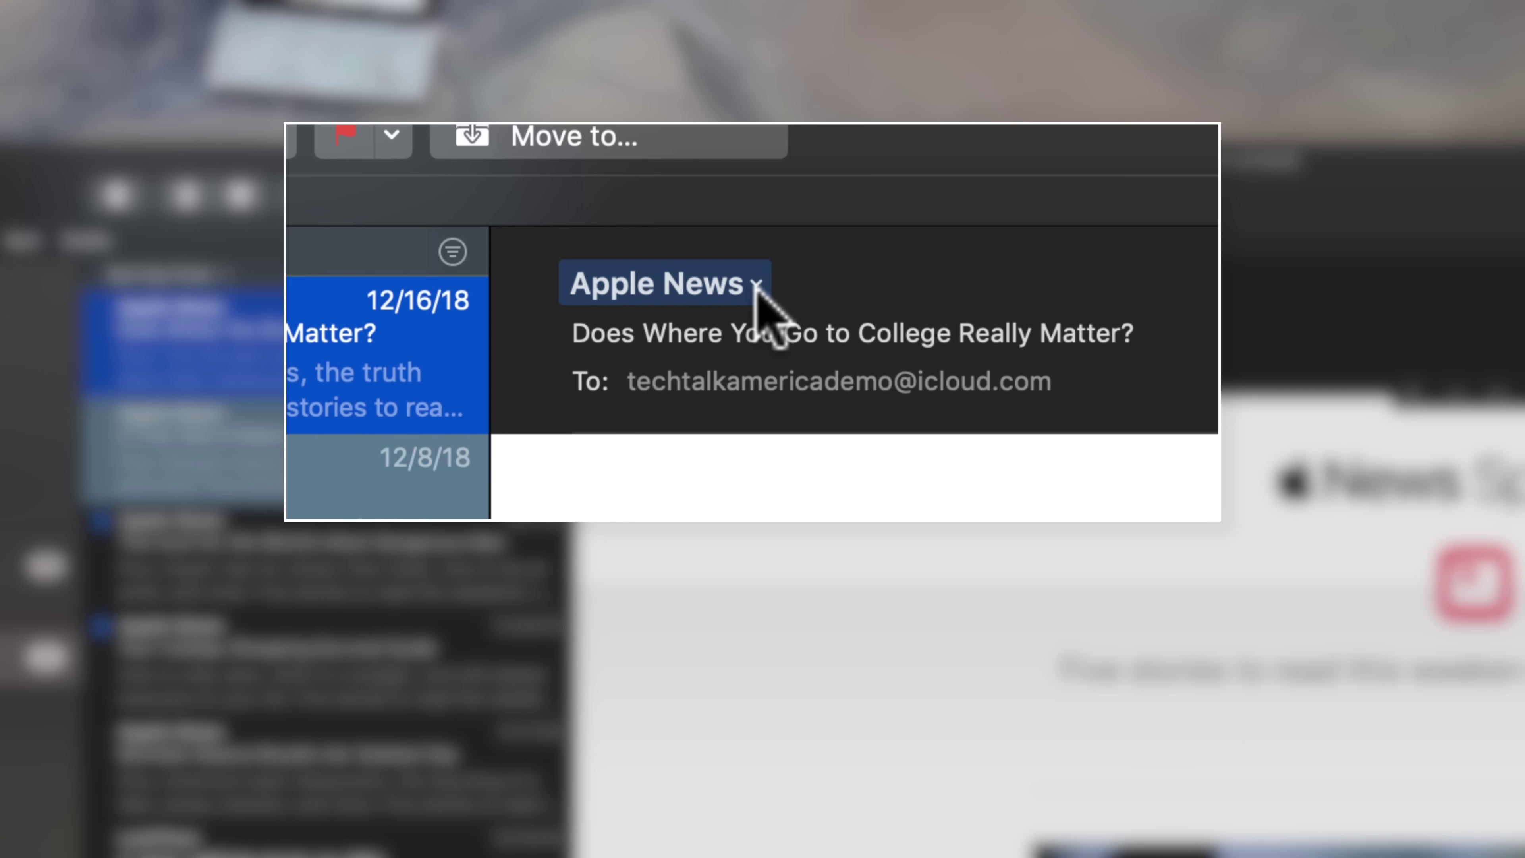
Show the Apple News sender's address options from the message header.
click(756, 285)
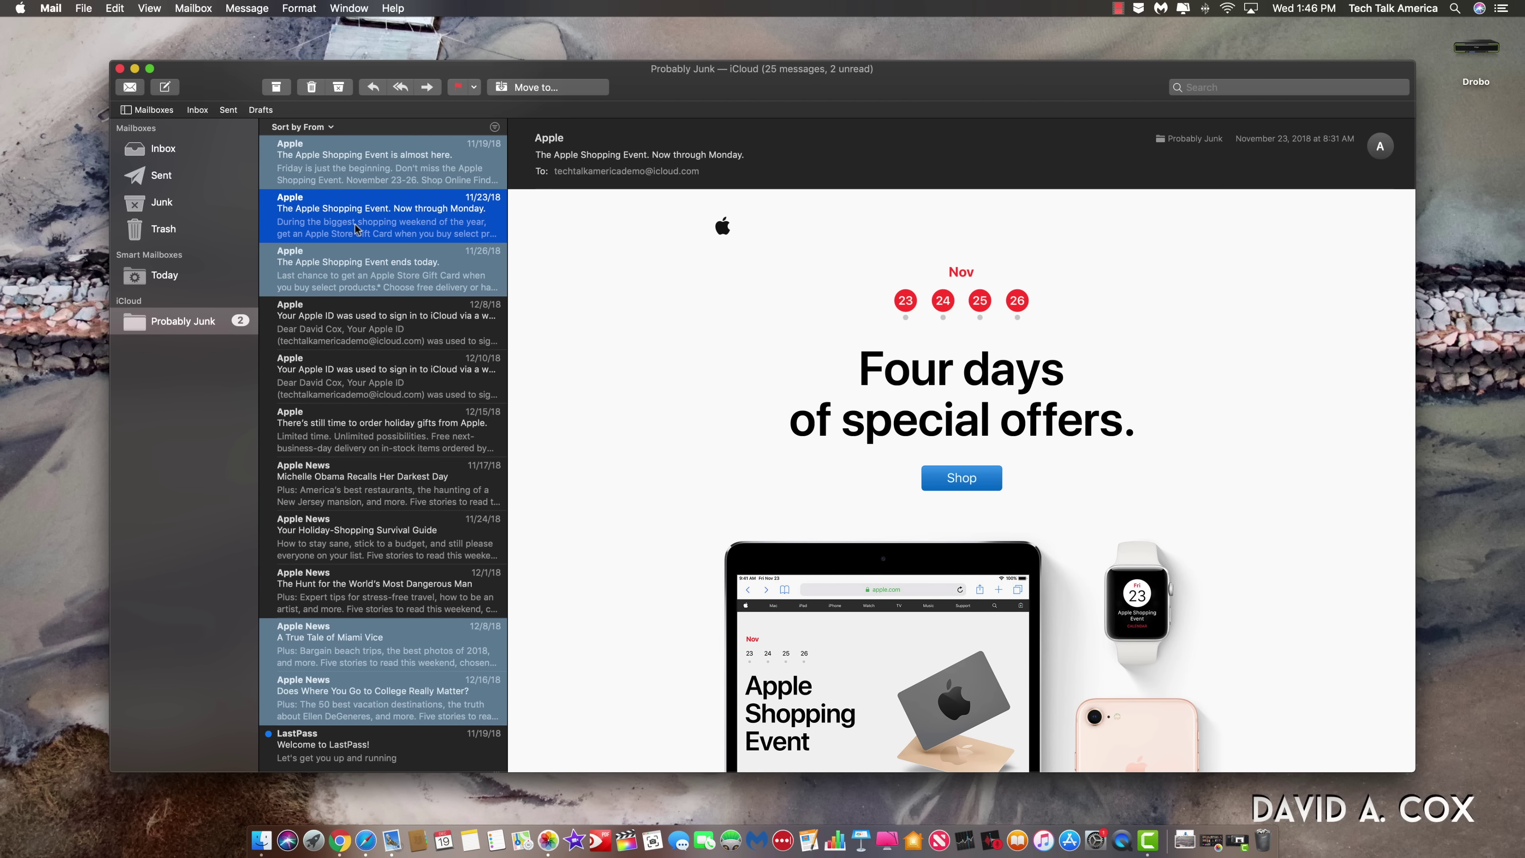
Select messages from the 11/19 Apple Shopping Event through the 11/17 Apple News message.
click(337, 173)
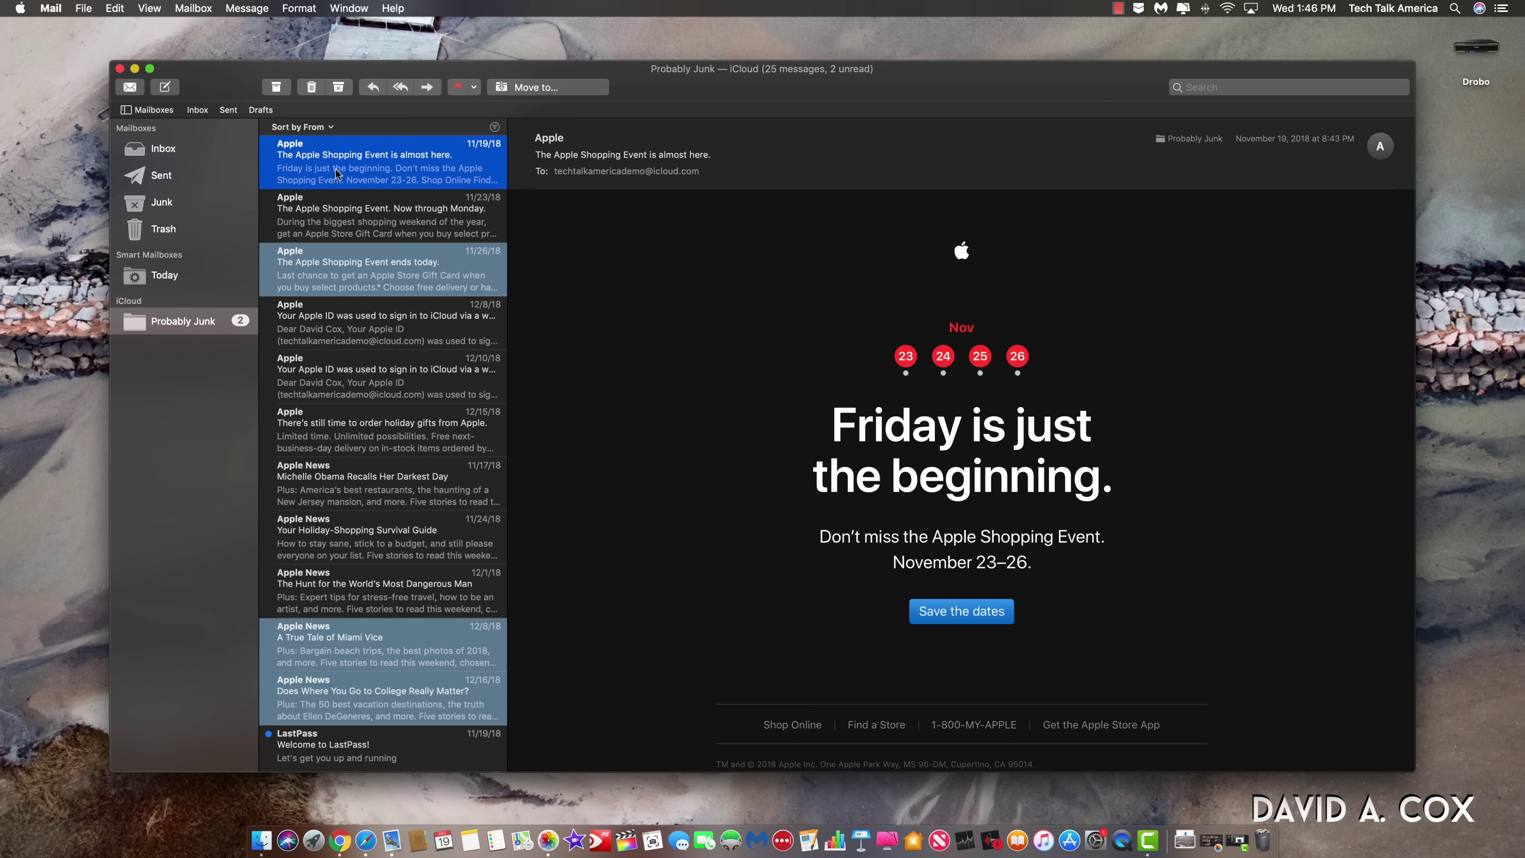
shift+click(401, 491)
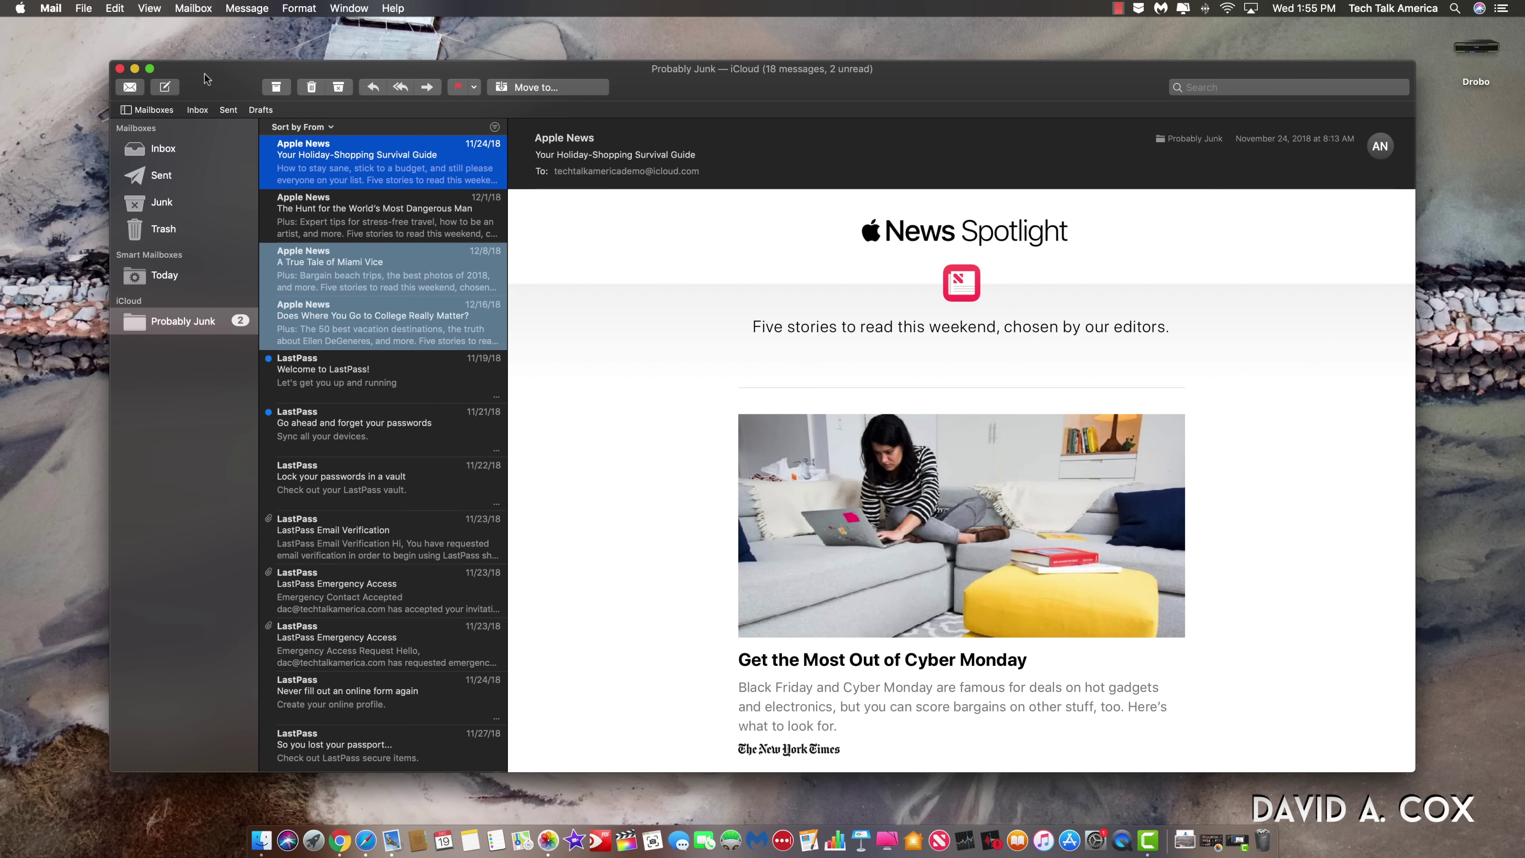
Open Mail > Preferences to the Rules list showing Rule 1.
click(50, 8)
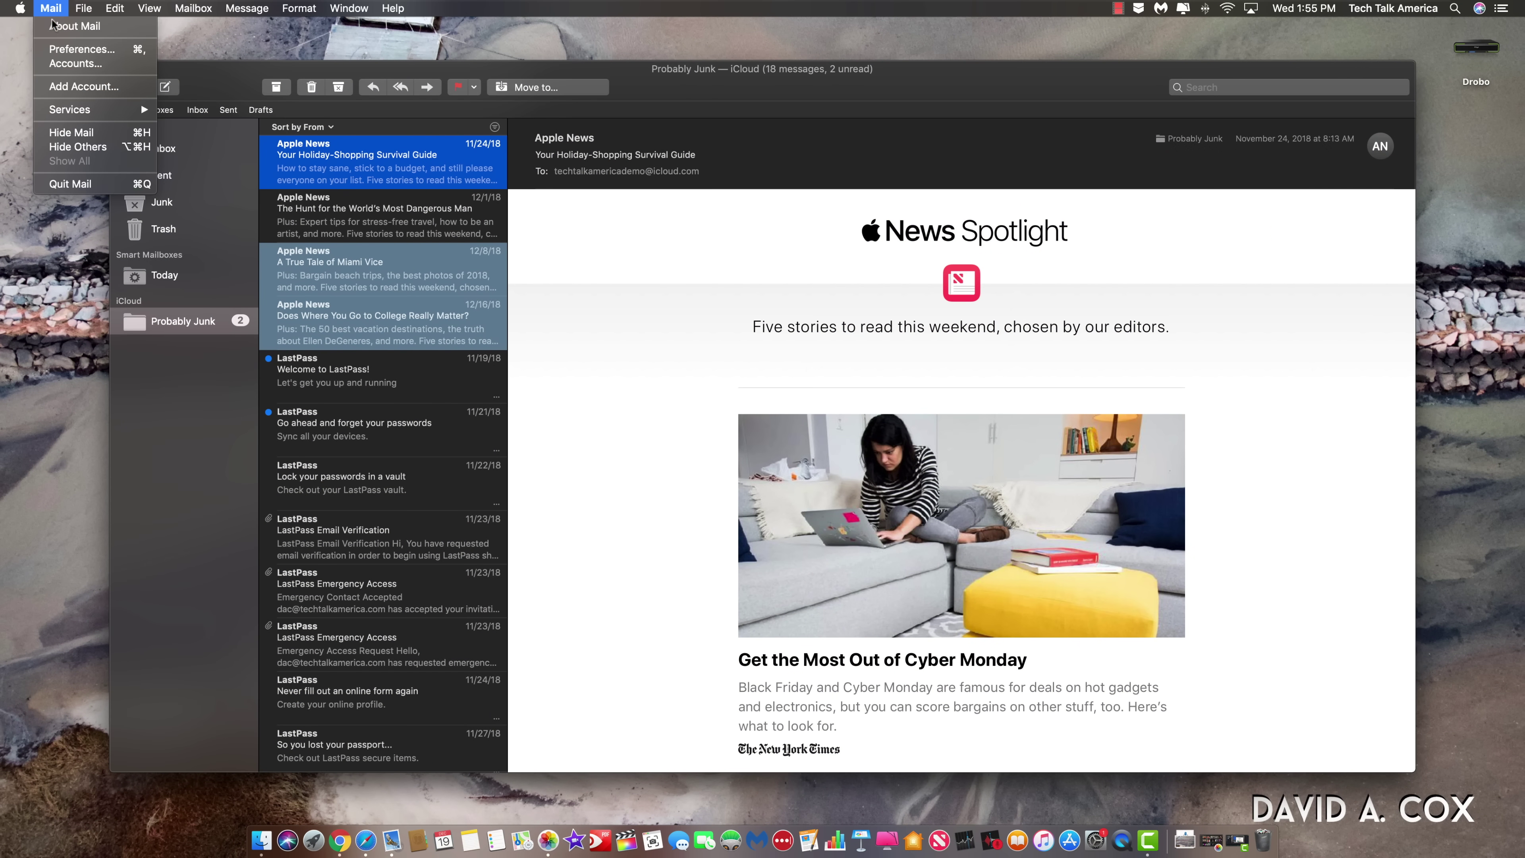
click(53, 50)
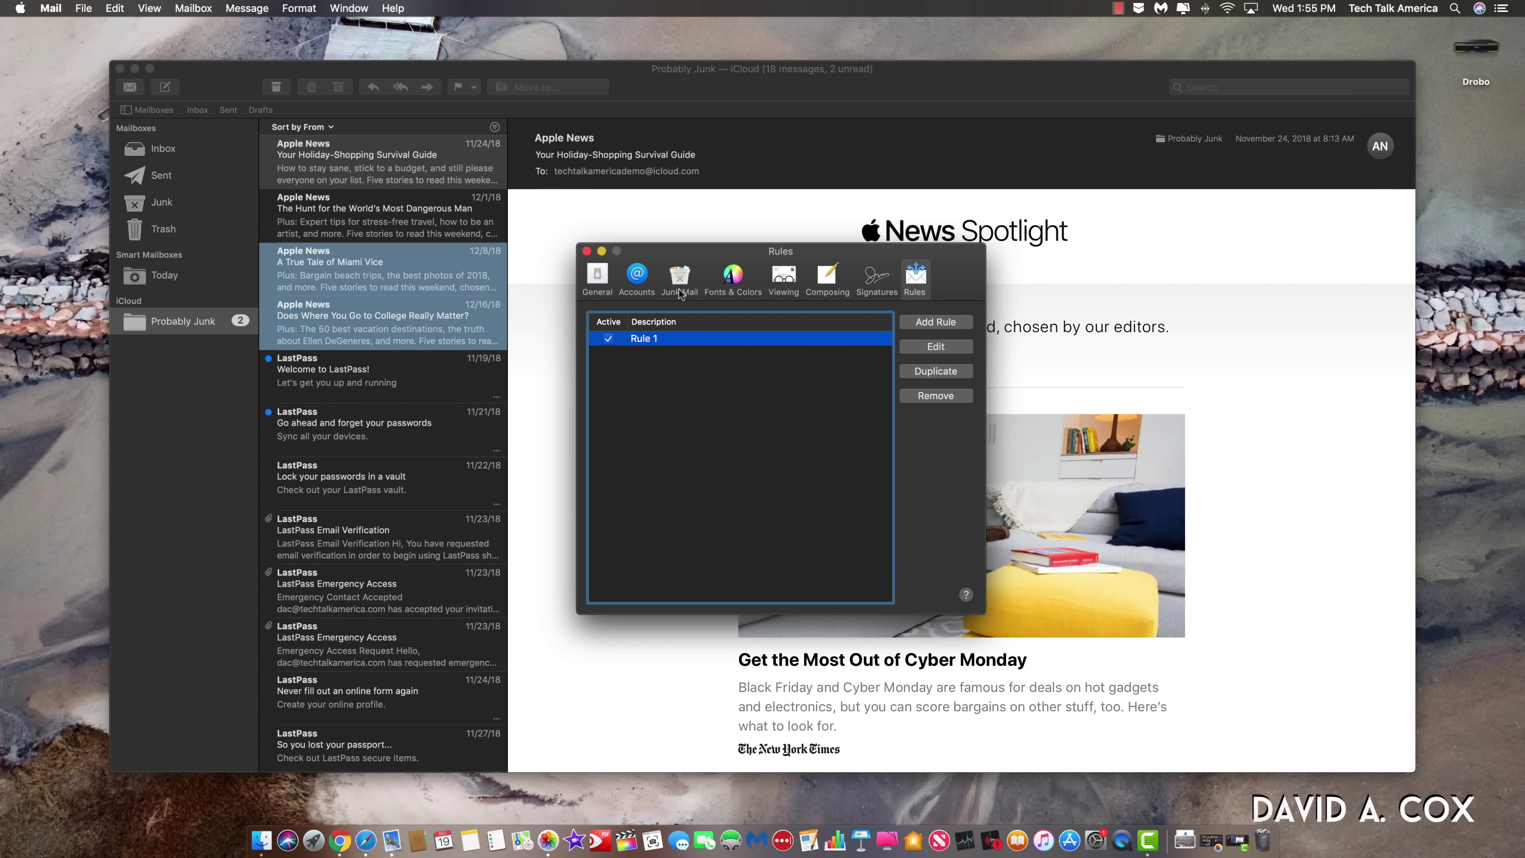